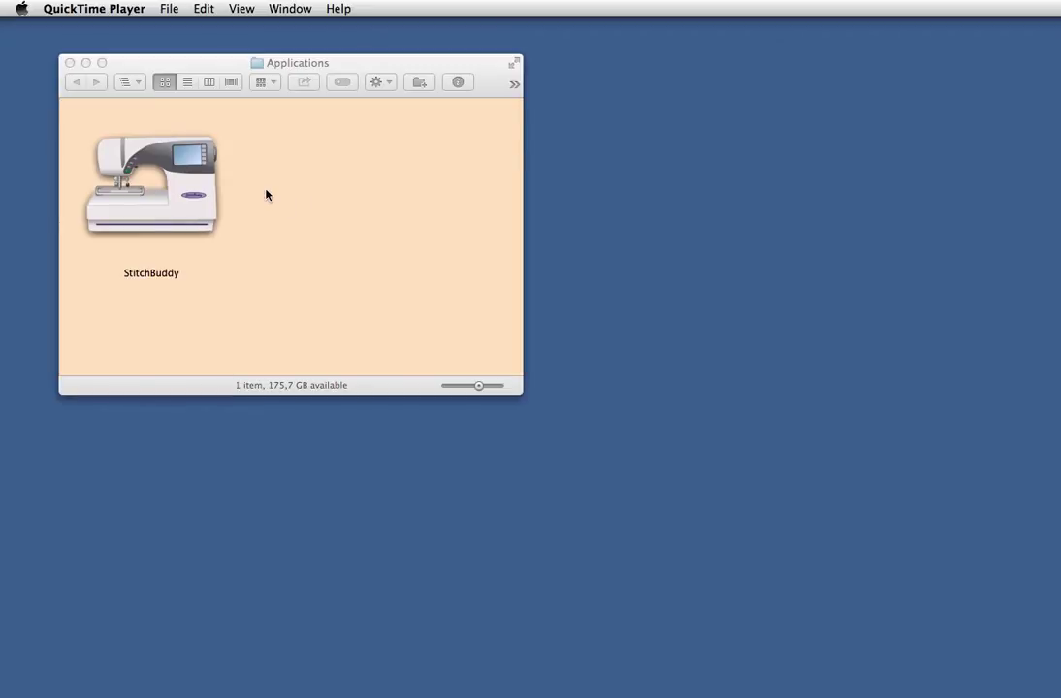
Launch StitchBuddy and open Welcome.jef from the Demo folder
left_click(193, 175)
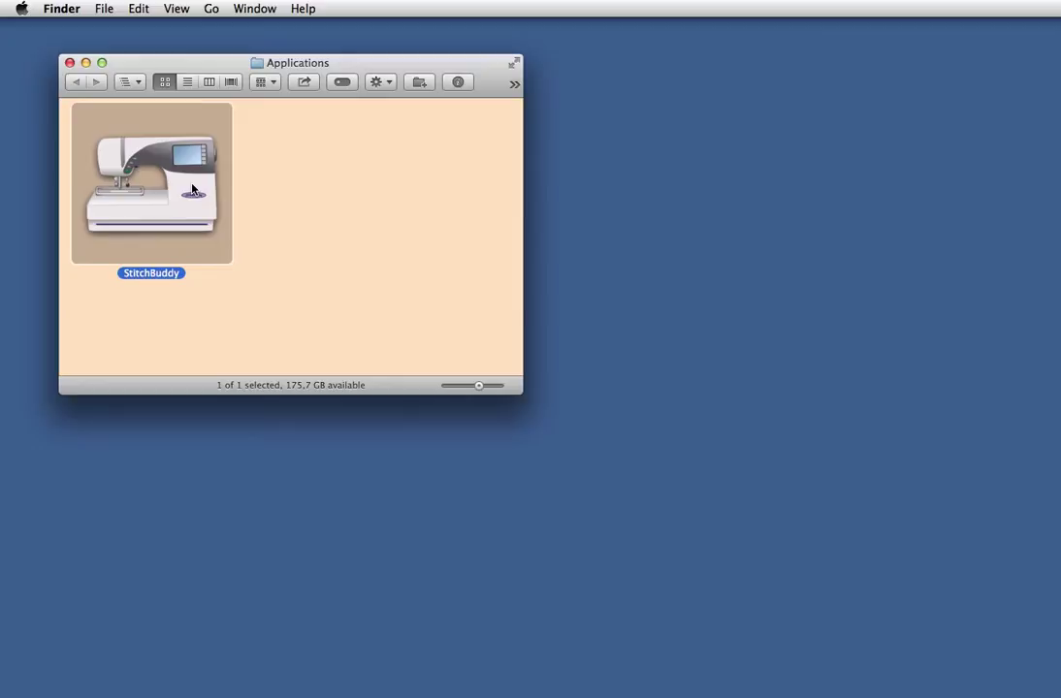
double_click(192, 189)
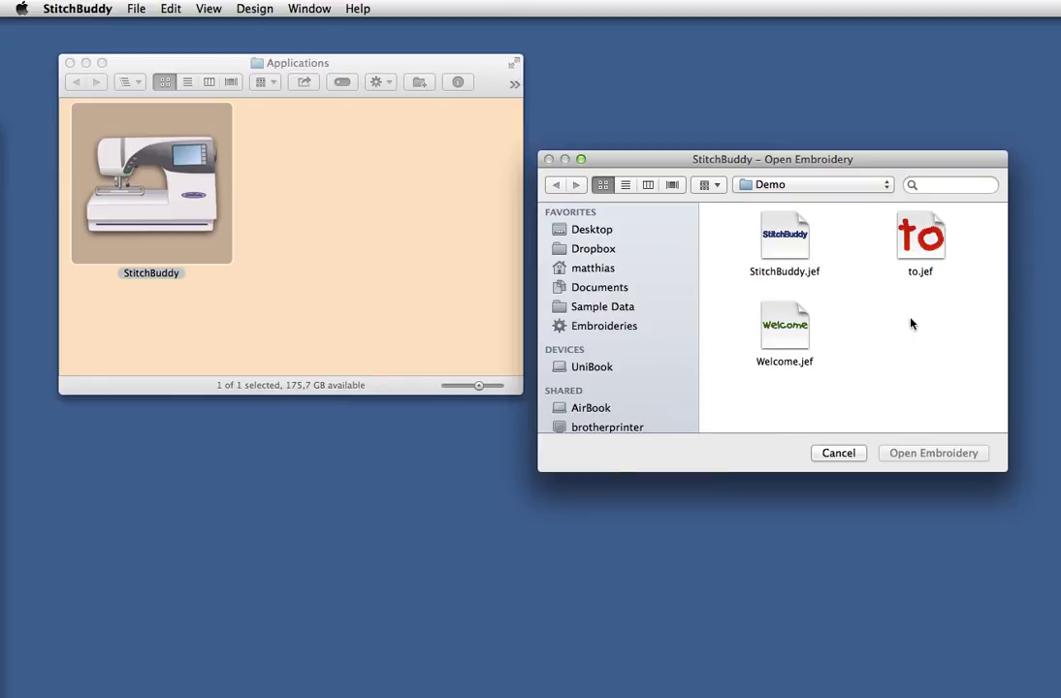
left_click(782, 332)
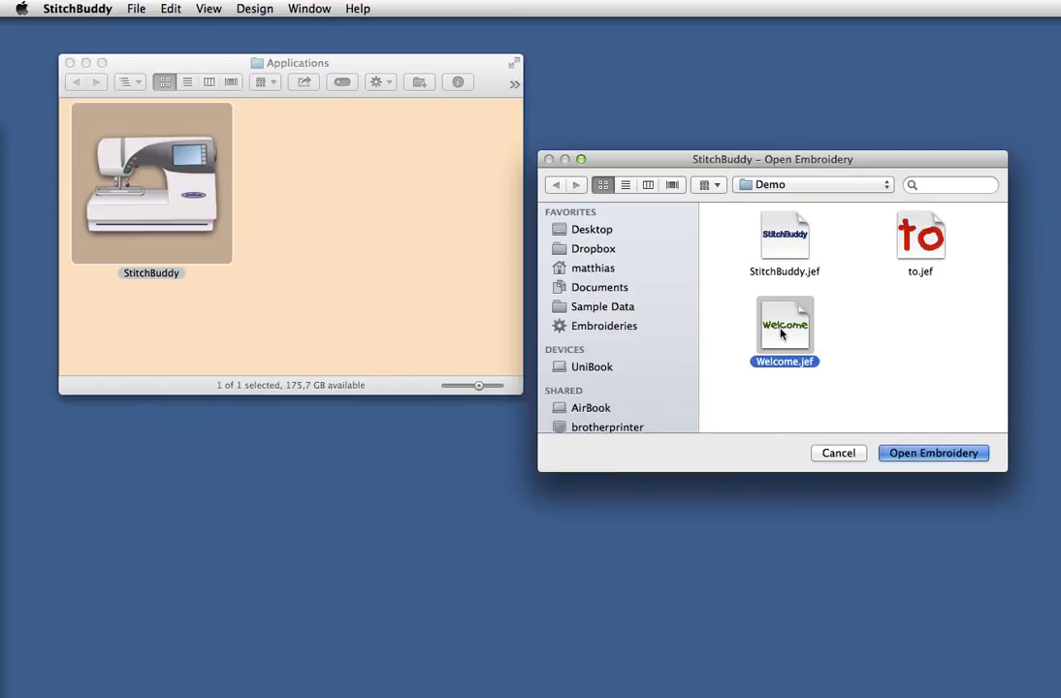
double_click(782, 332)
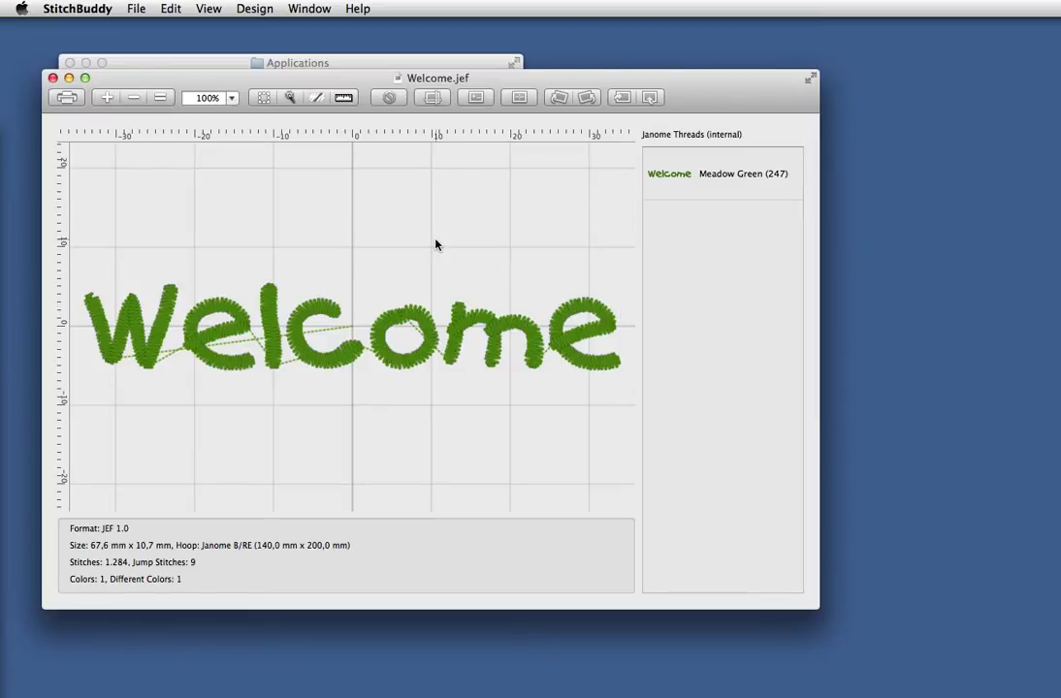
Save the Welcome design under the new name Greetings.jef with Save As
left_click(135, 9)
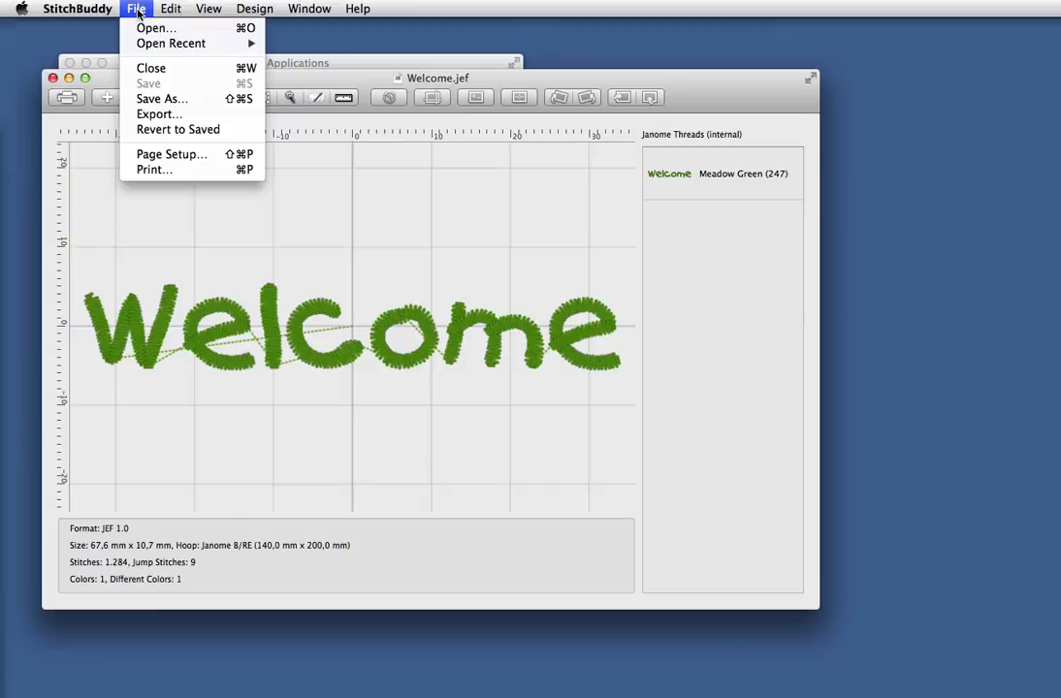
left_click(160, 100)
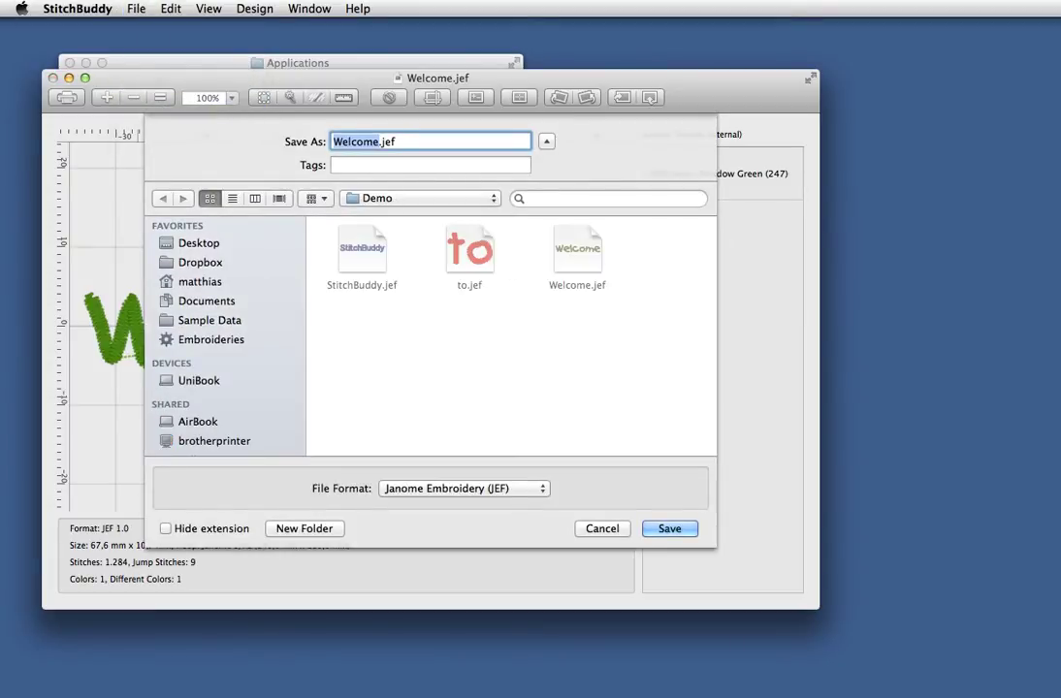
type("Greet")
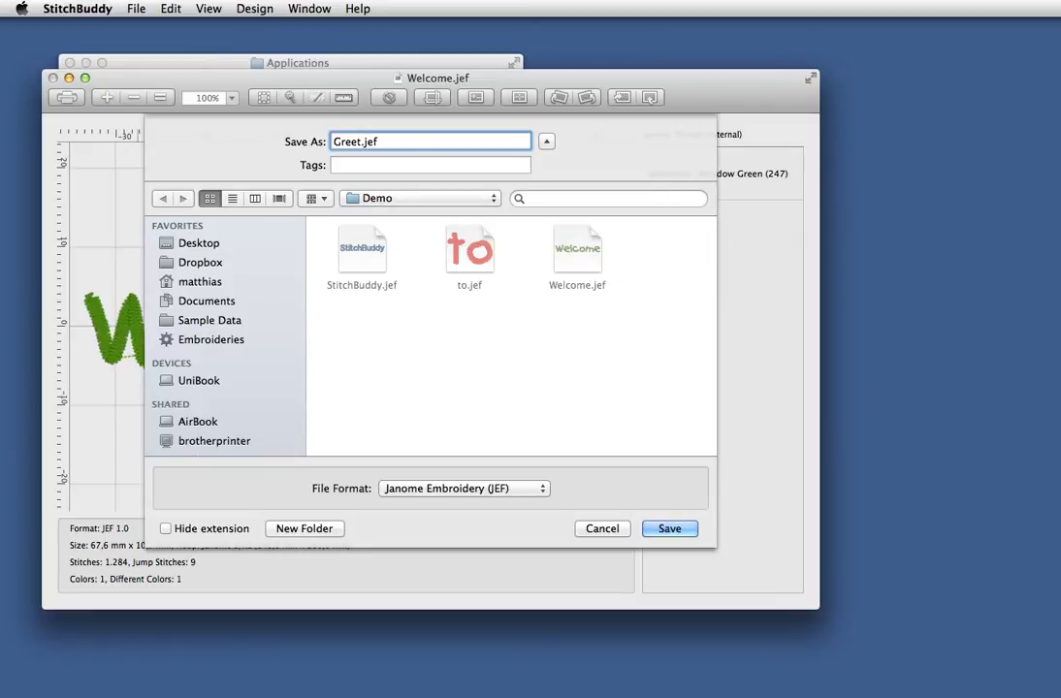
type("ings")
key("Return")
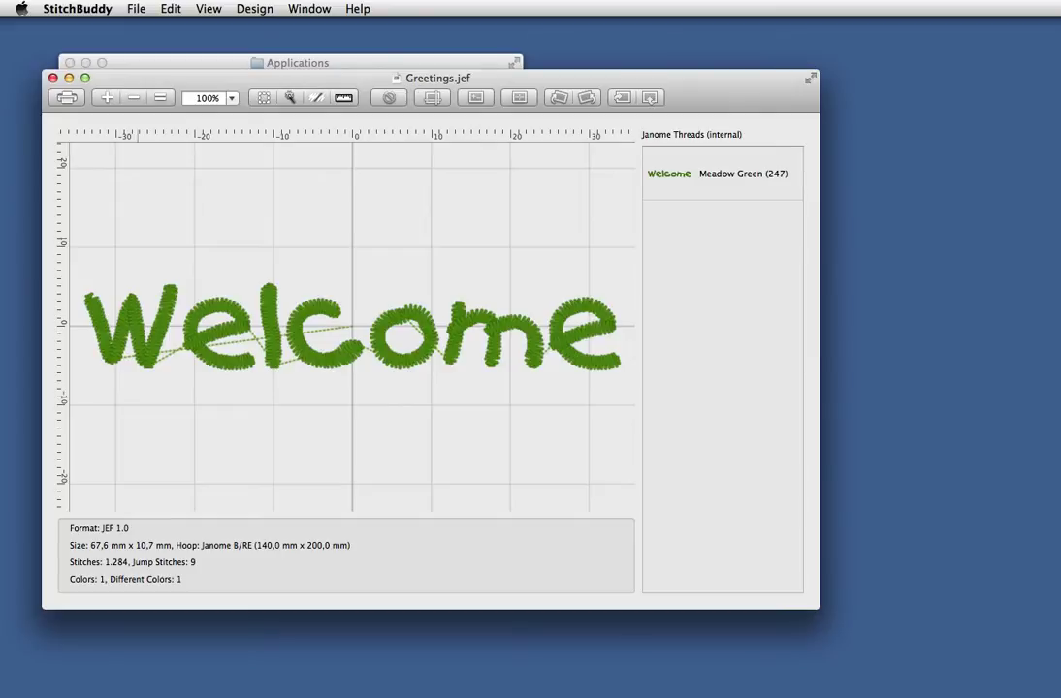
Open the StitchBuddy.jef design
left_click(135, 9)
left_click(147, 28)
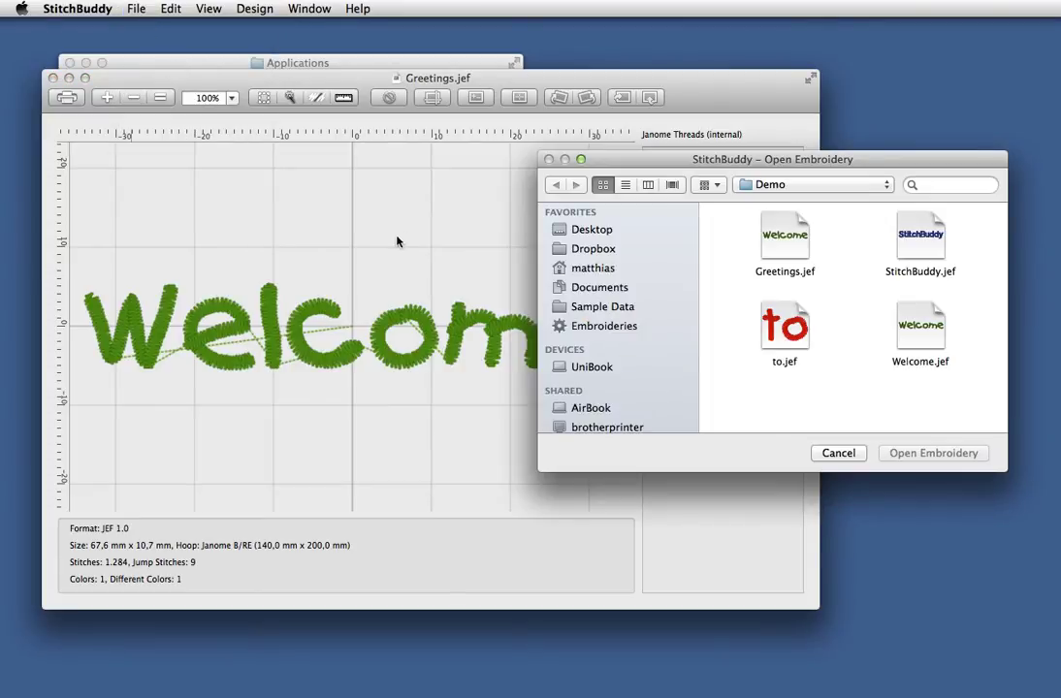
left_click(921, 267)
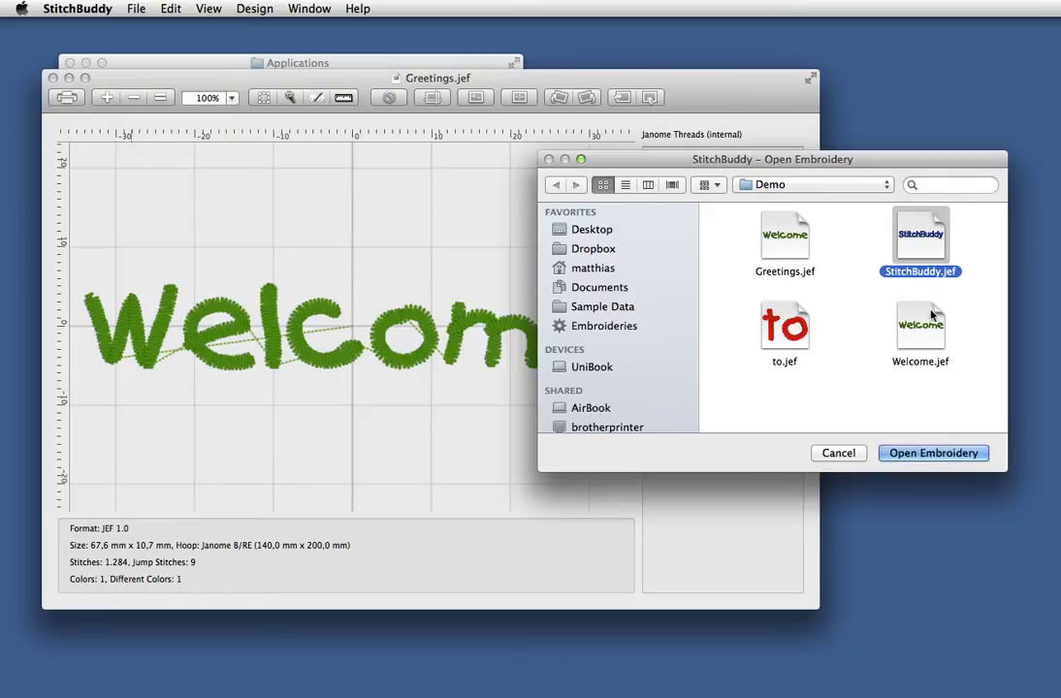
left_click(936, 456)
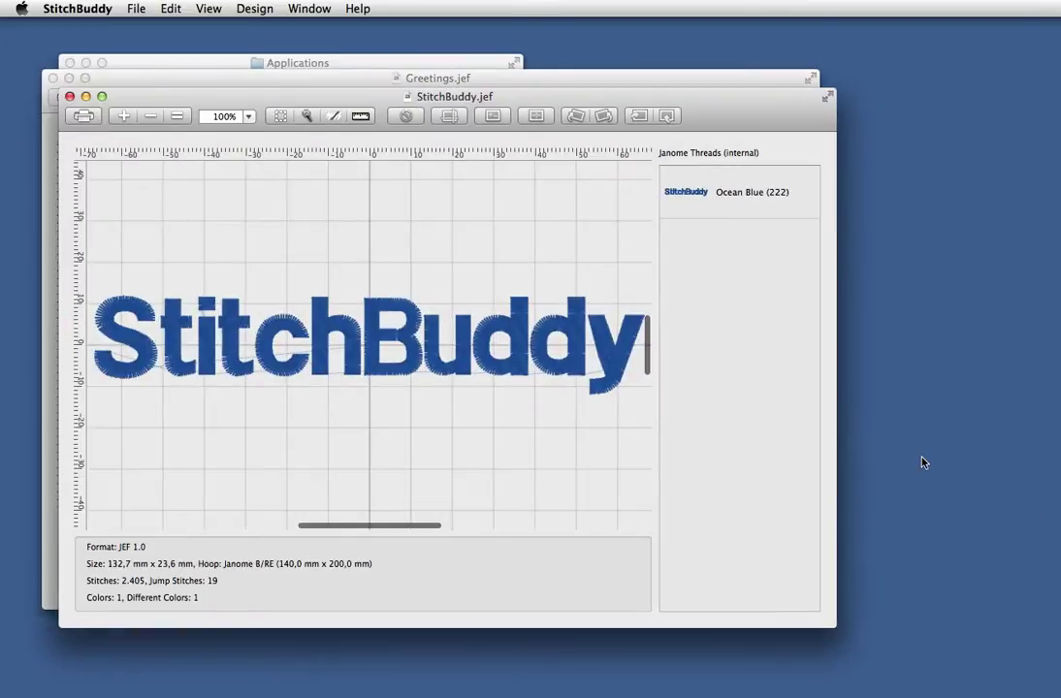
Select all of the blue StitchBuddy lettering and copy it
left_click(172, 7)
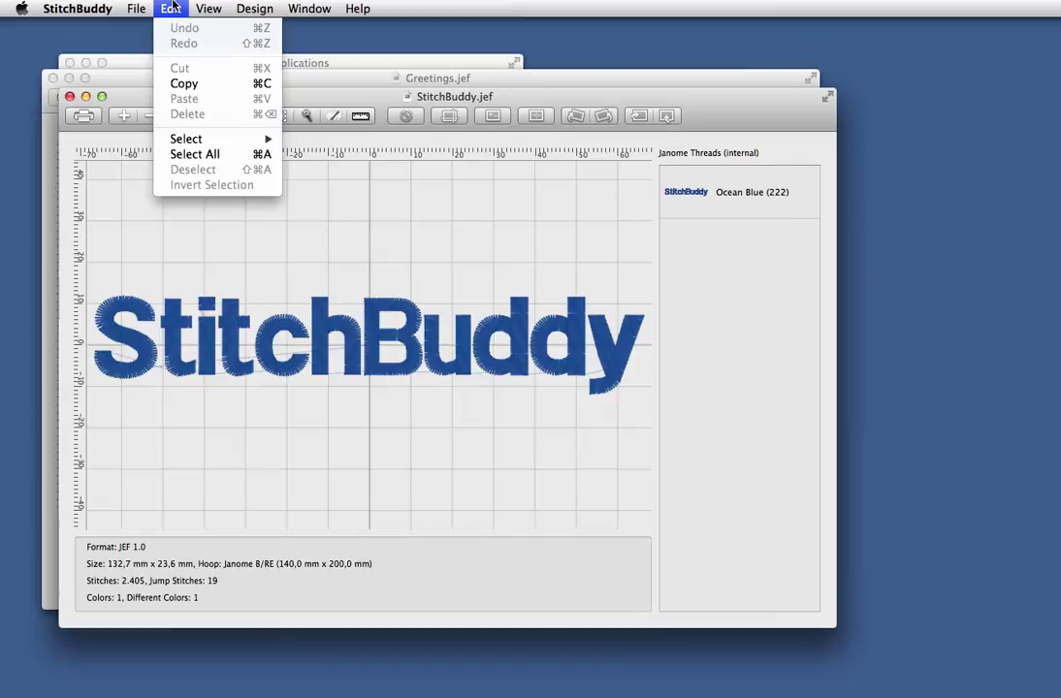
left_click(211, 155)
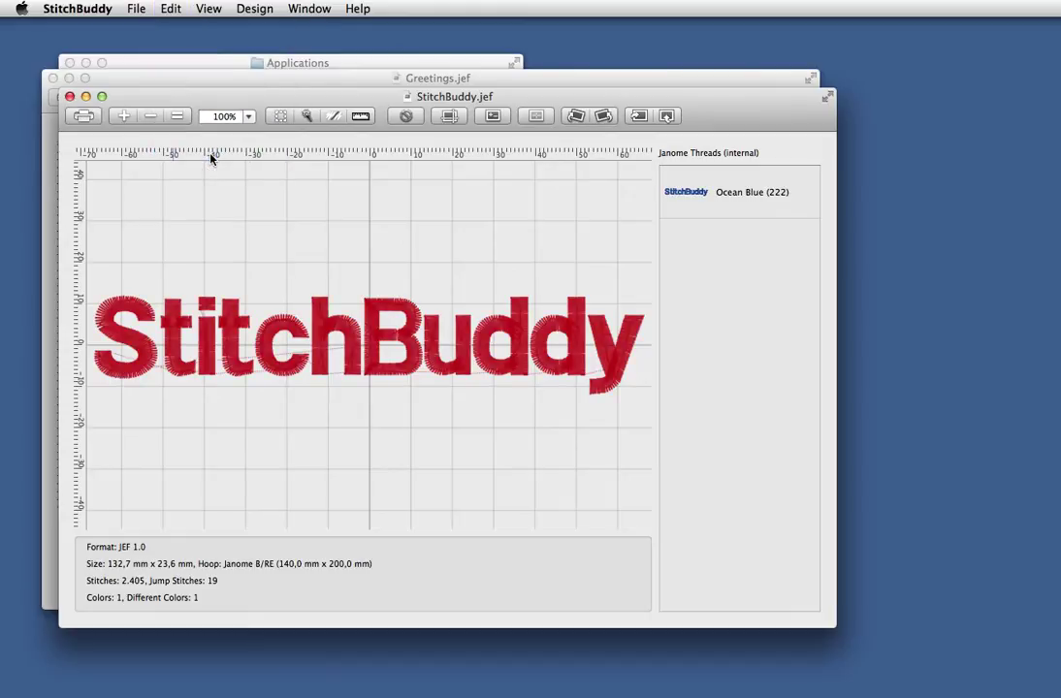
left_click(170, 7)
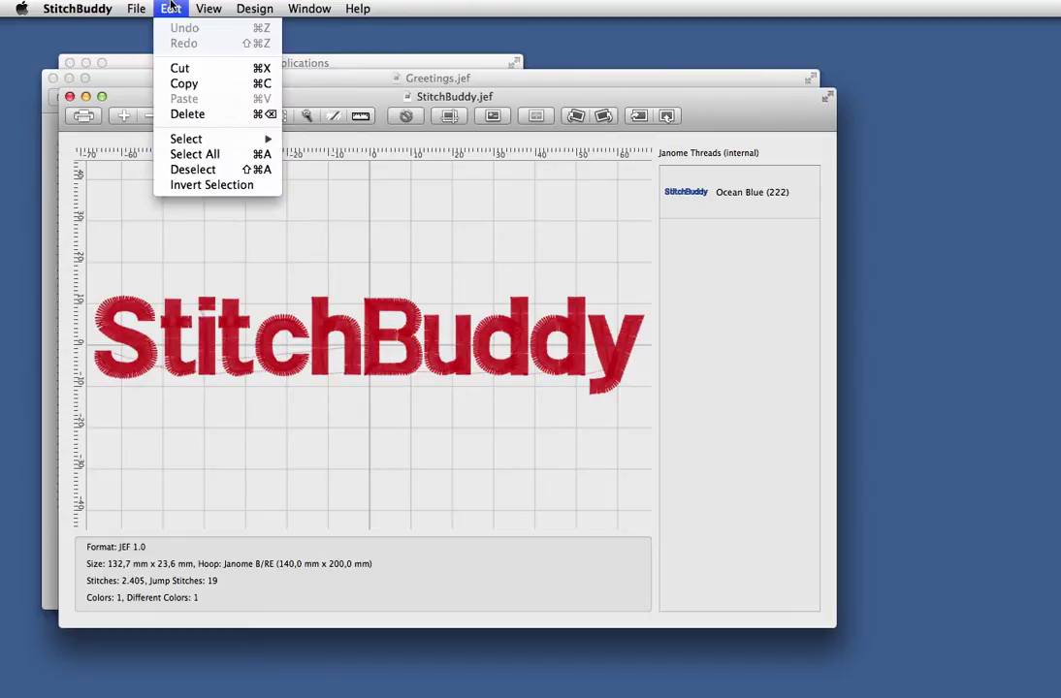
left_click(182, 83)
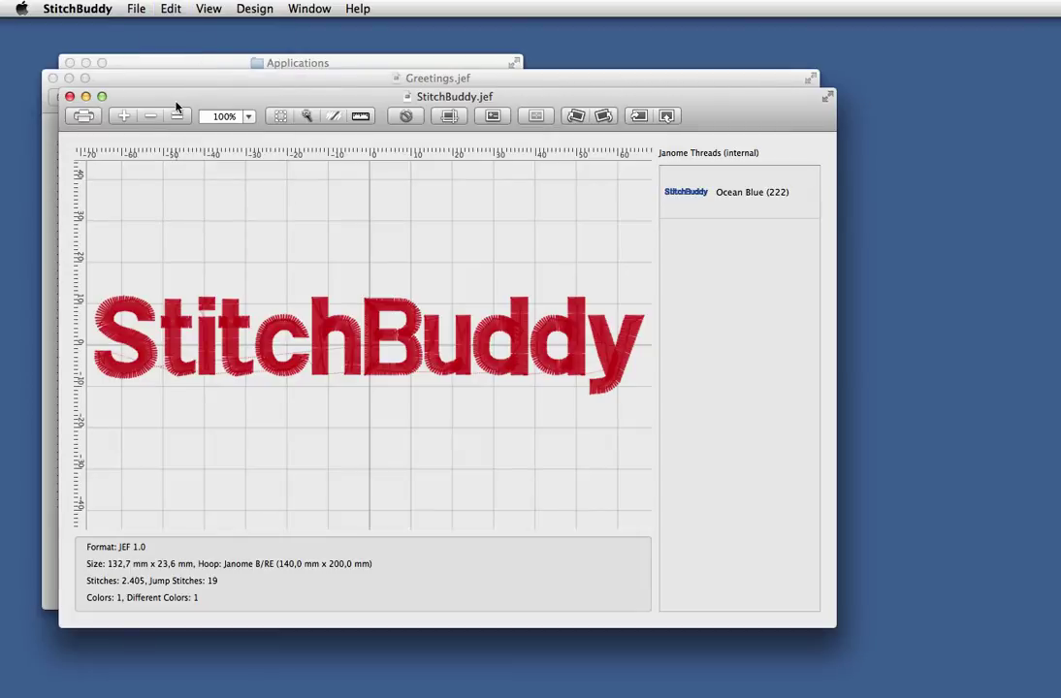
Paste the copied StitchBuddy lettering into Greetings.jef
left_click(70, 97)
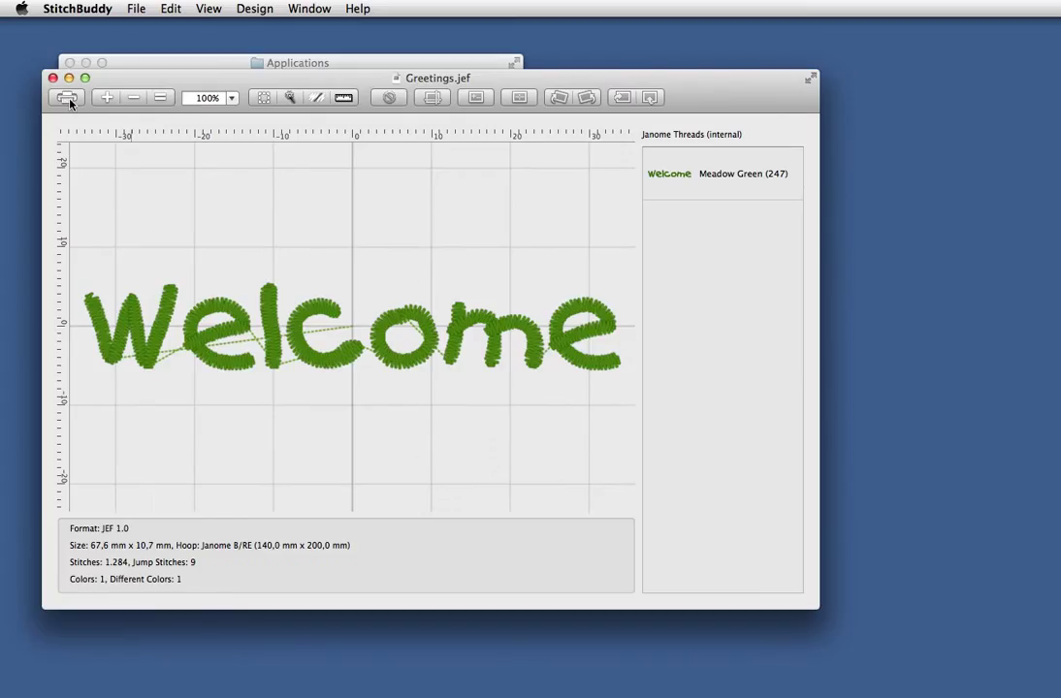
left_click(171, 8)
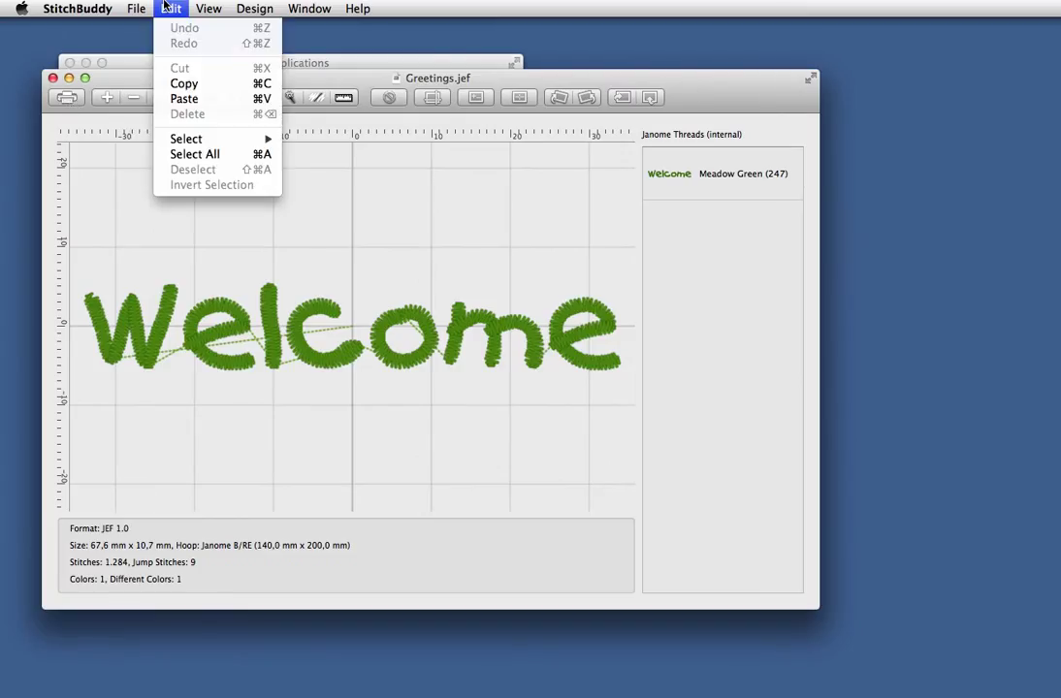
left_click(184, 98)
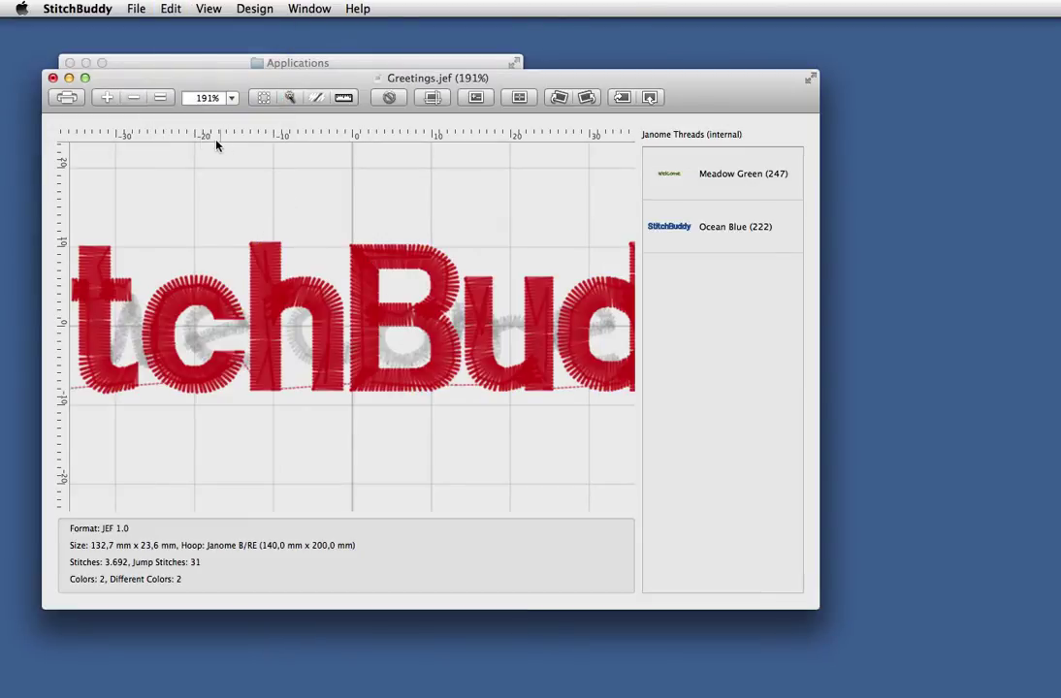
Position the StitchBuddy lettering below Welcome, nudged slightly right
left_click(133, 101)
left_click(132, 101)
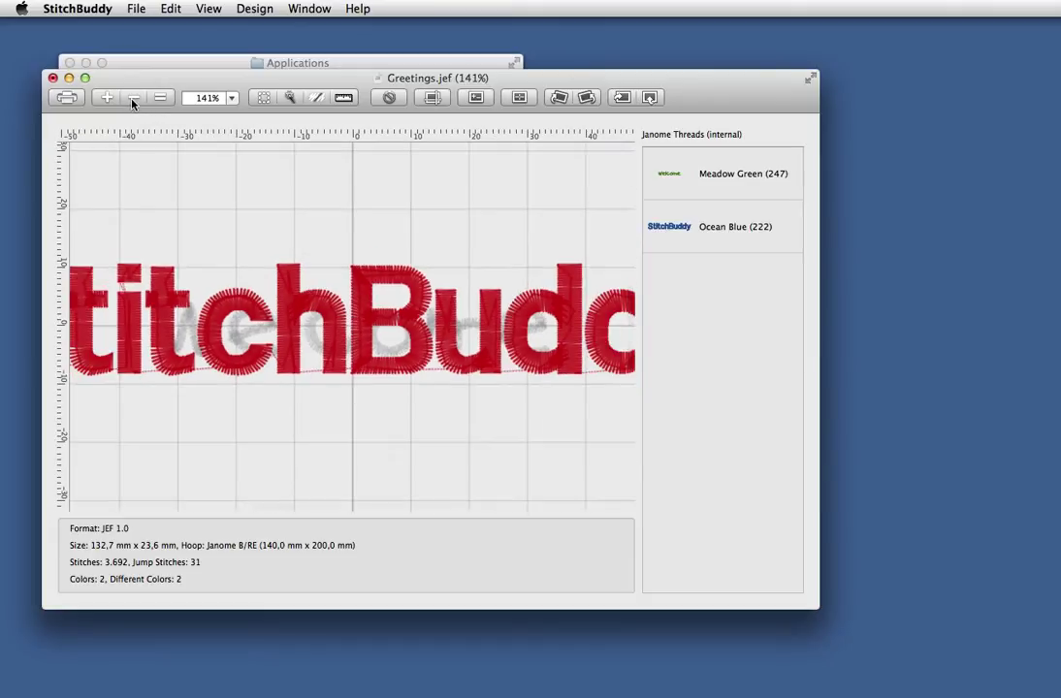
left_click(133, 101)
left_click(133, 100)
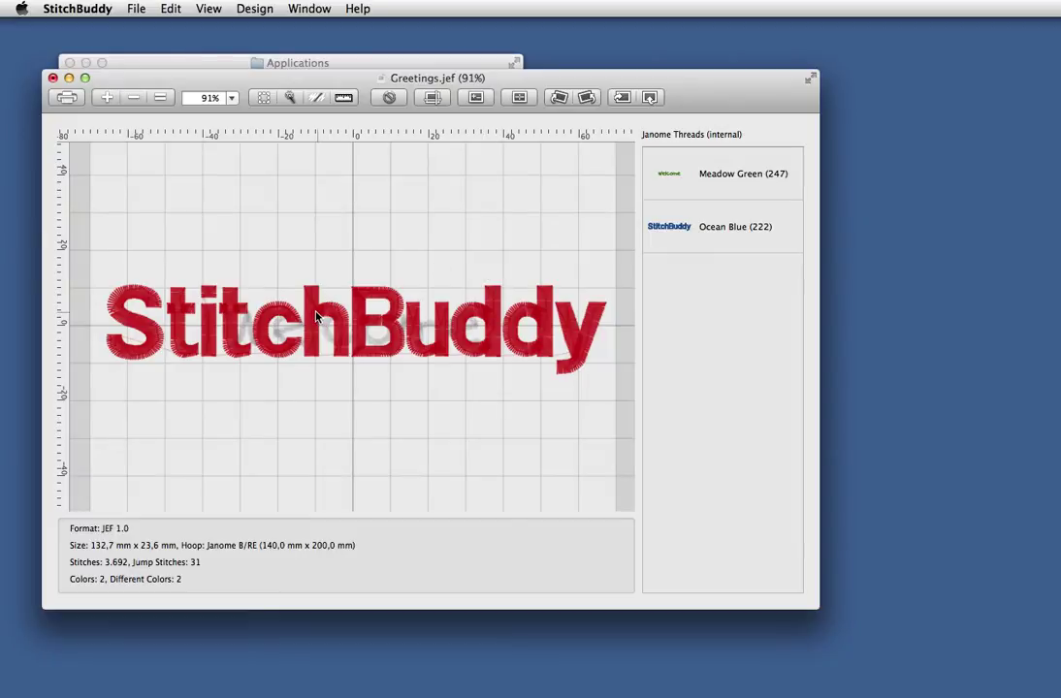
left_click_drag(315, 317, 333, 433)
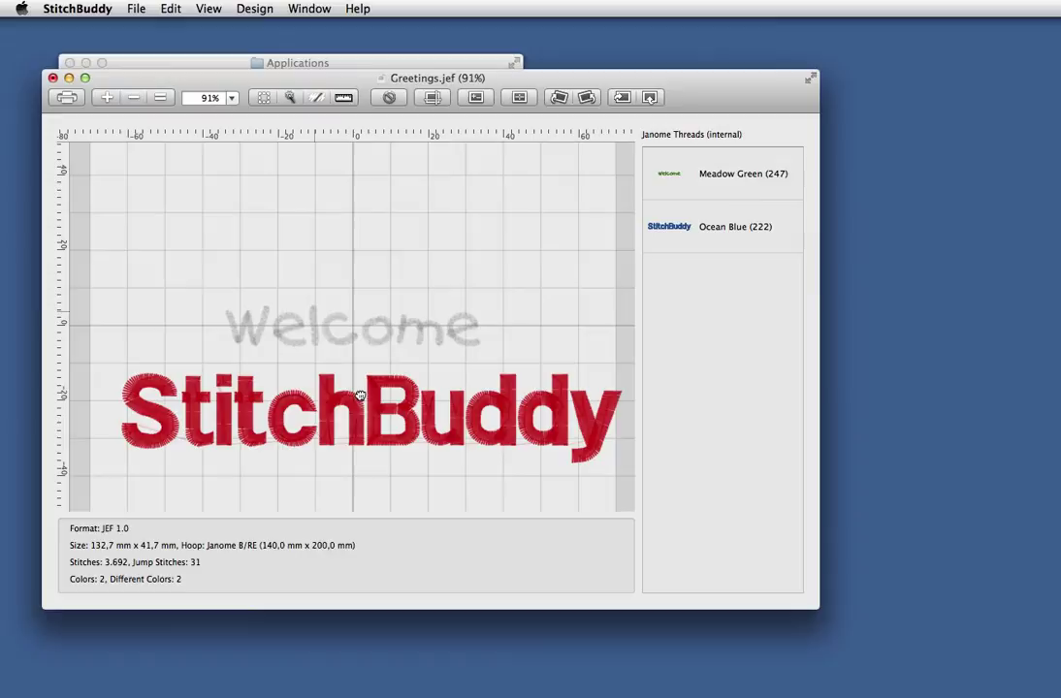
mouse_move(400, 394)
left_mouse_down()
mouse_move(477, 390)
mouse_move(410, 388)
left_mouse_up()
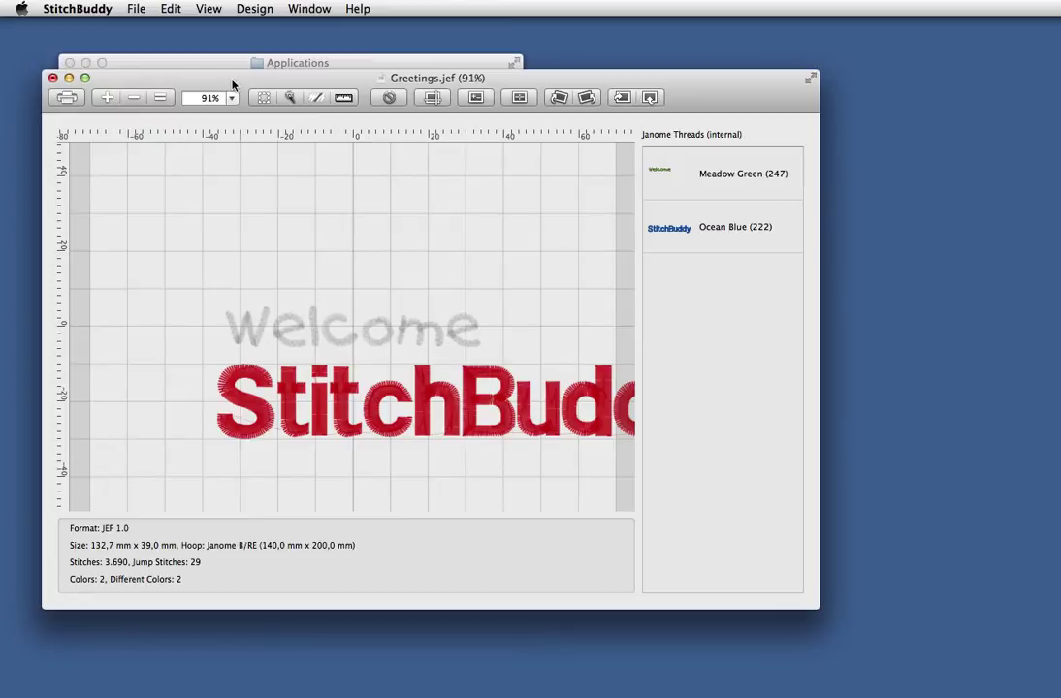
Open to.jef, copy its orange 'to' design, and close it
left_click(137, 8)
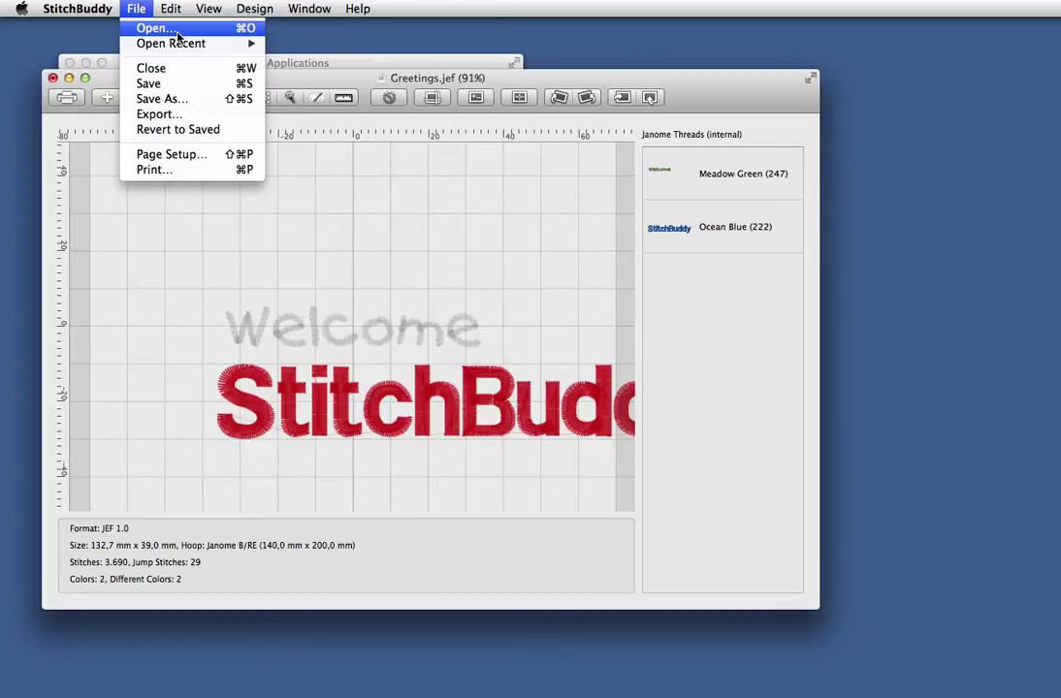
left_click(163, 29)
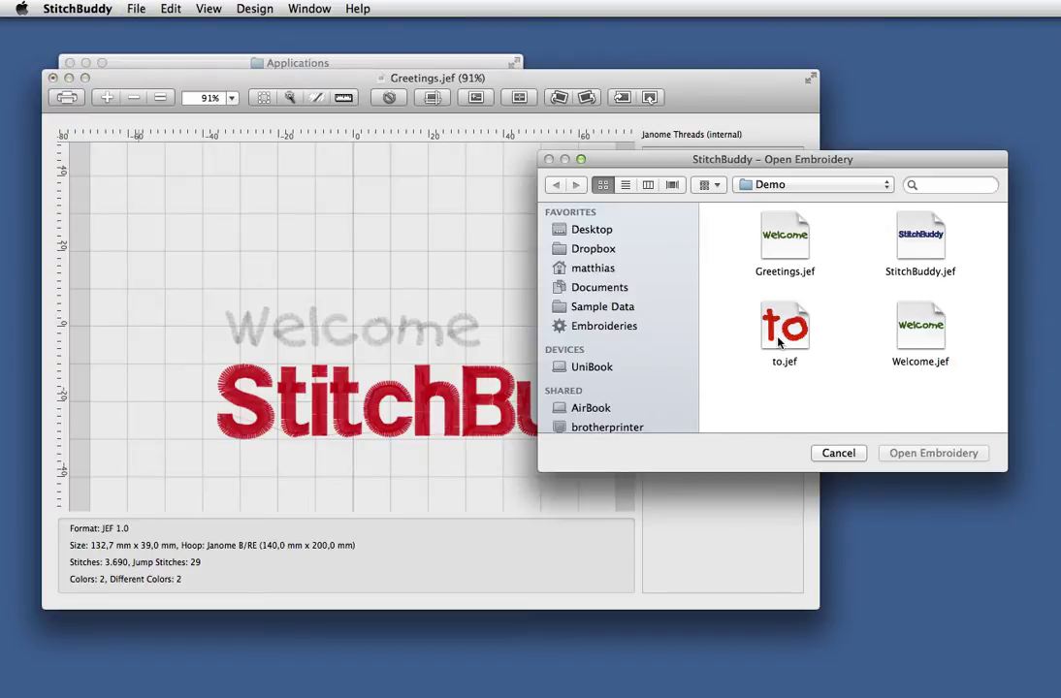
left_click(785, 328)
left_click(953, 458)
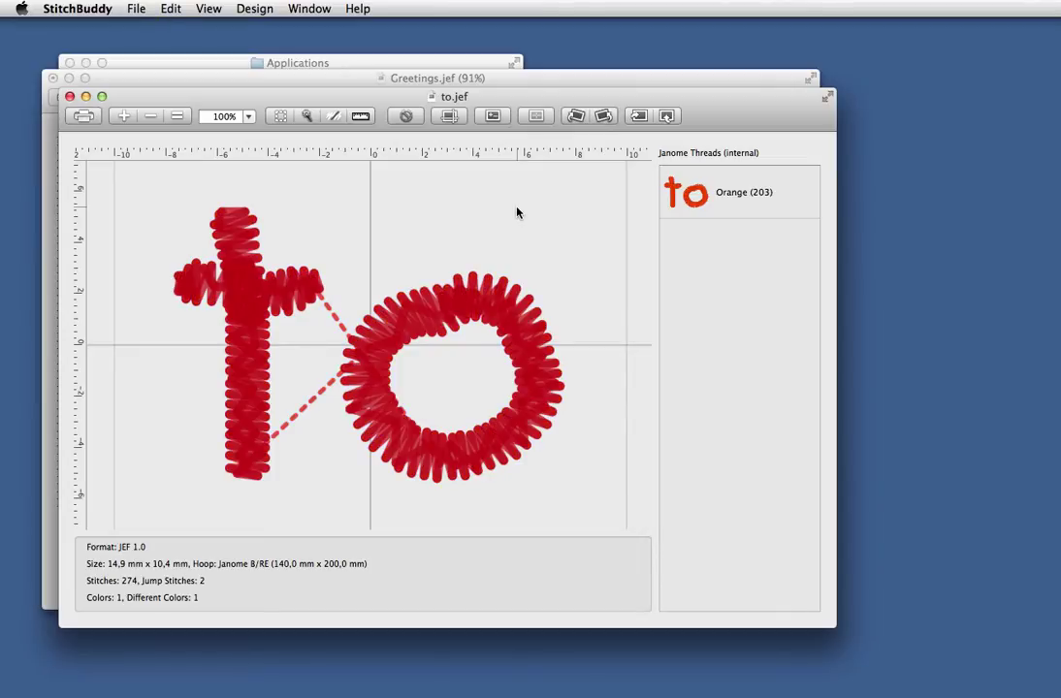
key("super+w")
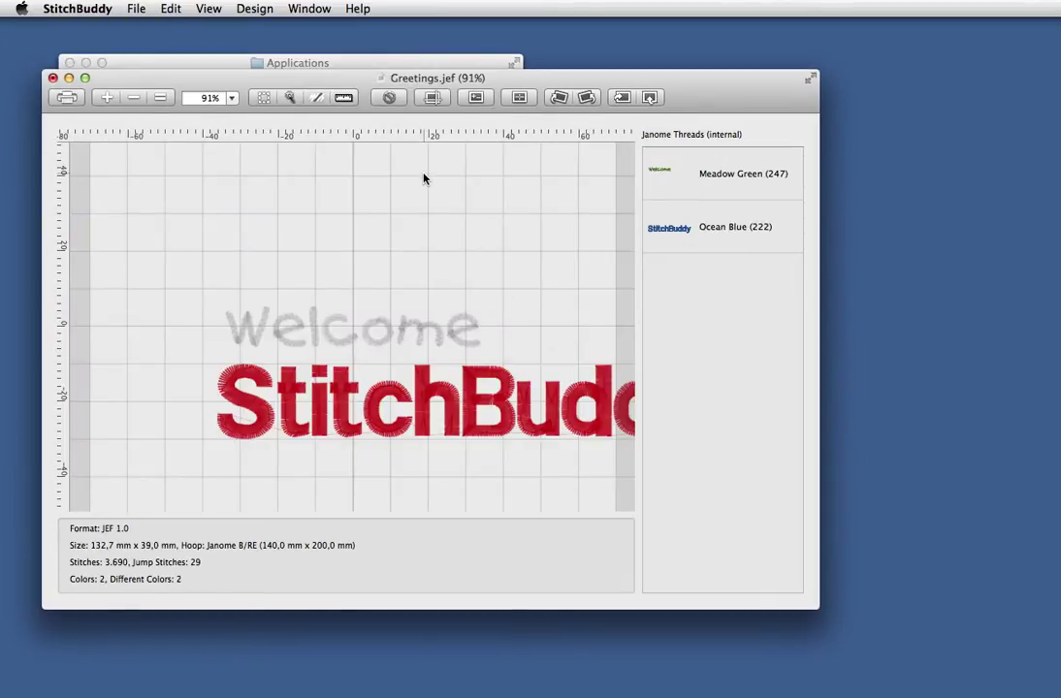
Paste 'to' into Greetings.jef and place it right after Welcome
key("super+v")
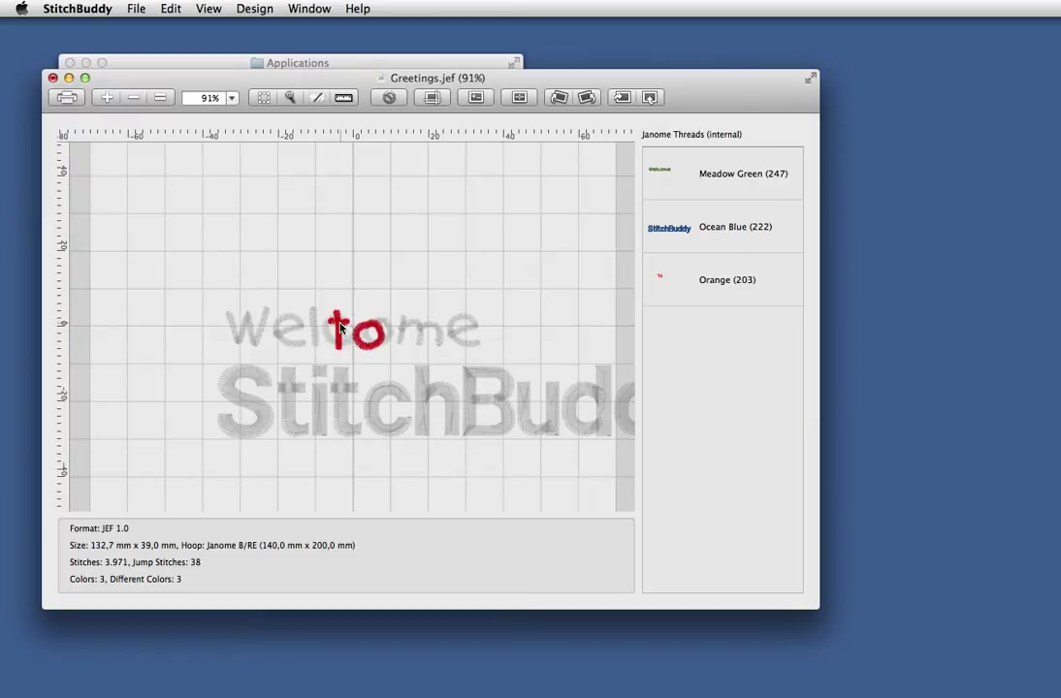
left_click_drag(340, 328, 529, 322)
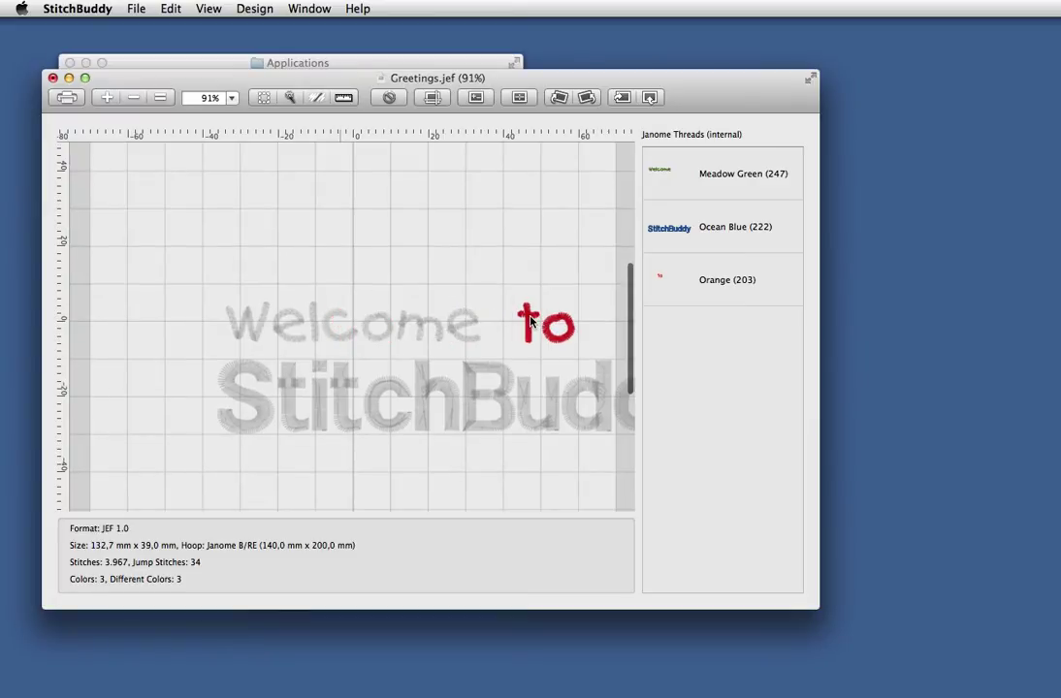
left_click(408, 252)
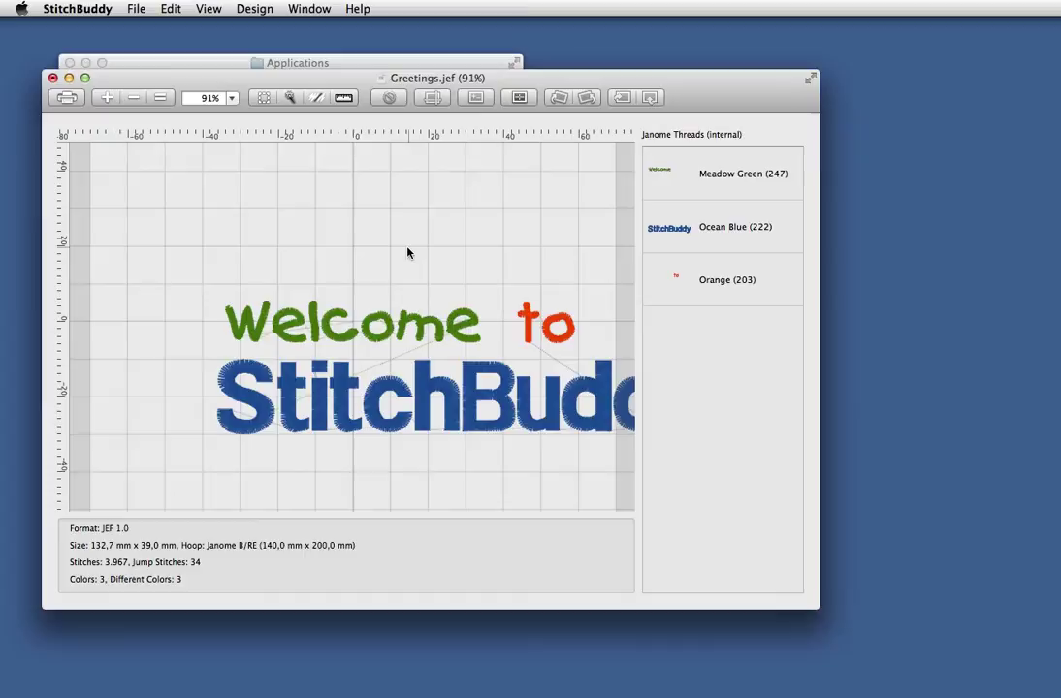
Zoom out to 41% and apply Design > Center to the whole lettering
left_click(135, 100)
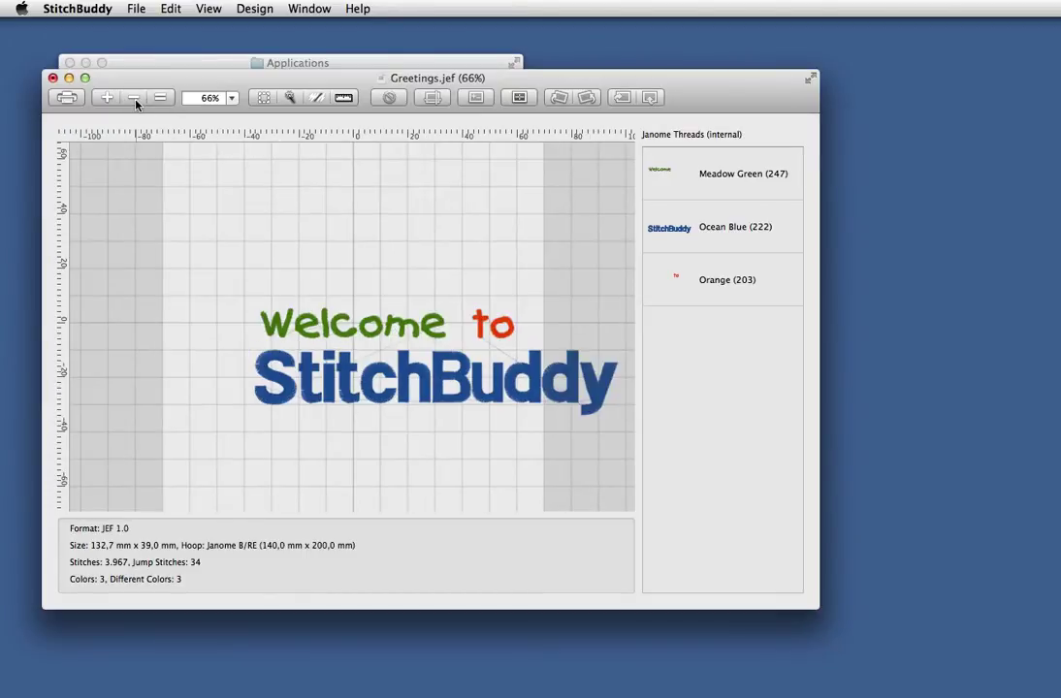
left_click(134, 100)
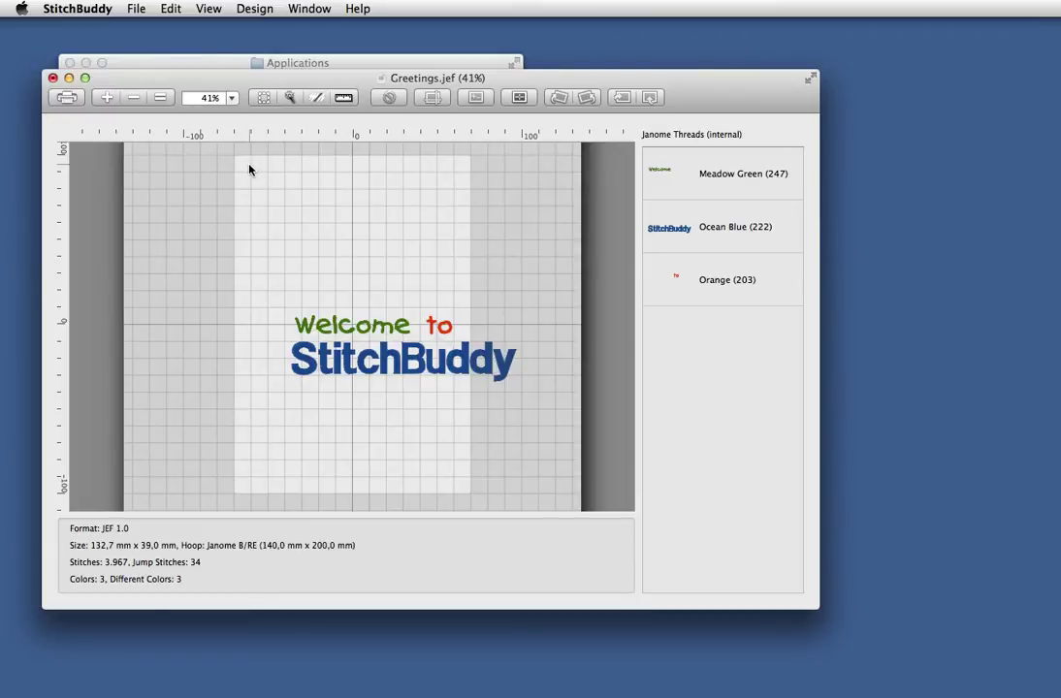
left_click(256, 9)
left_click(281, 73)
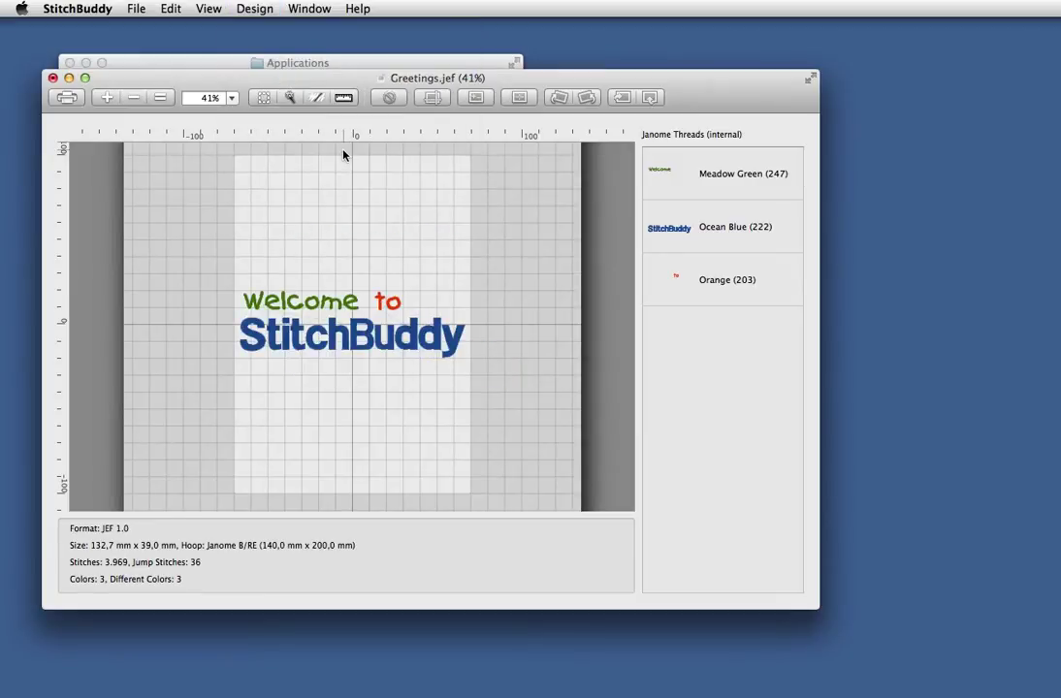
Save Greetings.jef with File > Save
left_click(136, 7)
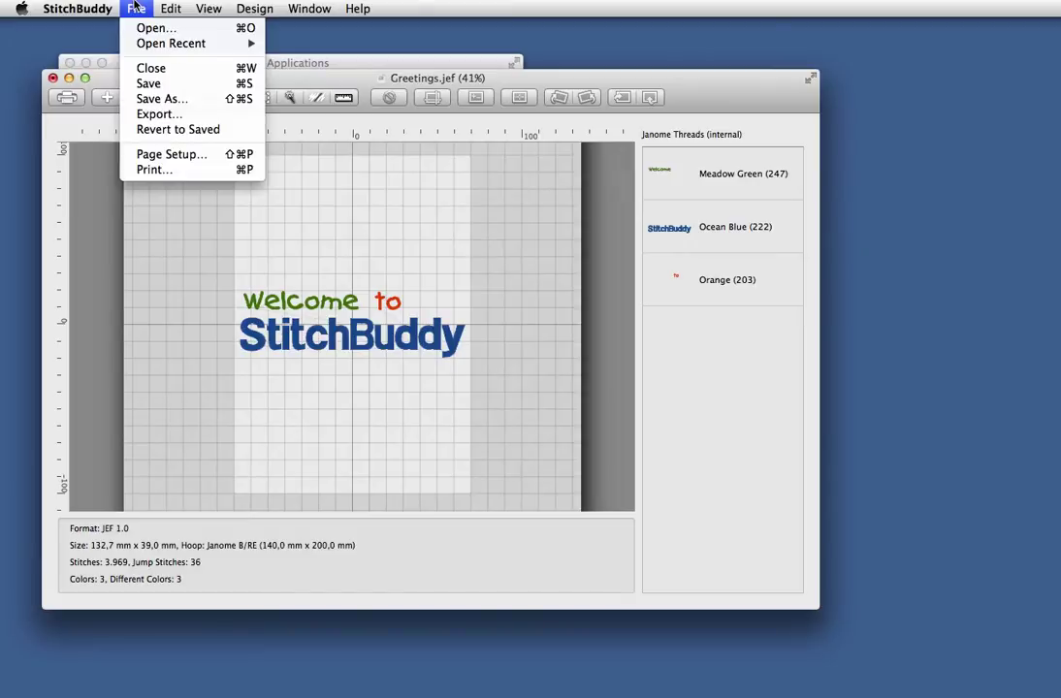
left_click(168, 84)
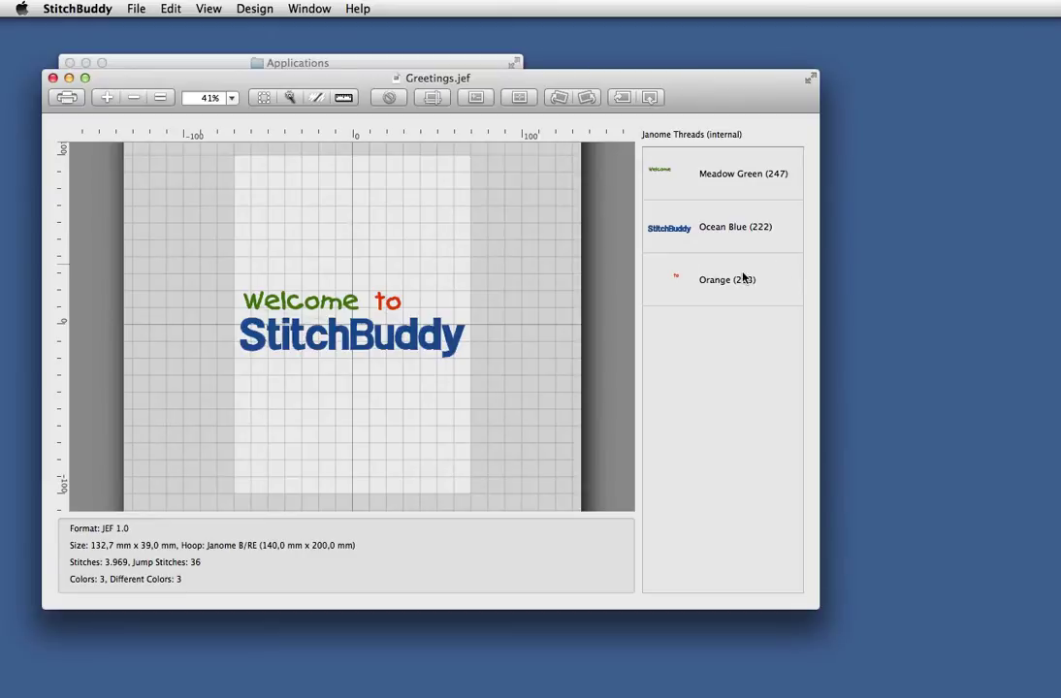
Recolour the Orange (203) 'to' thread to Meadow Green (247) in the Colors panel
double_click(714, 282)
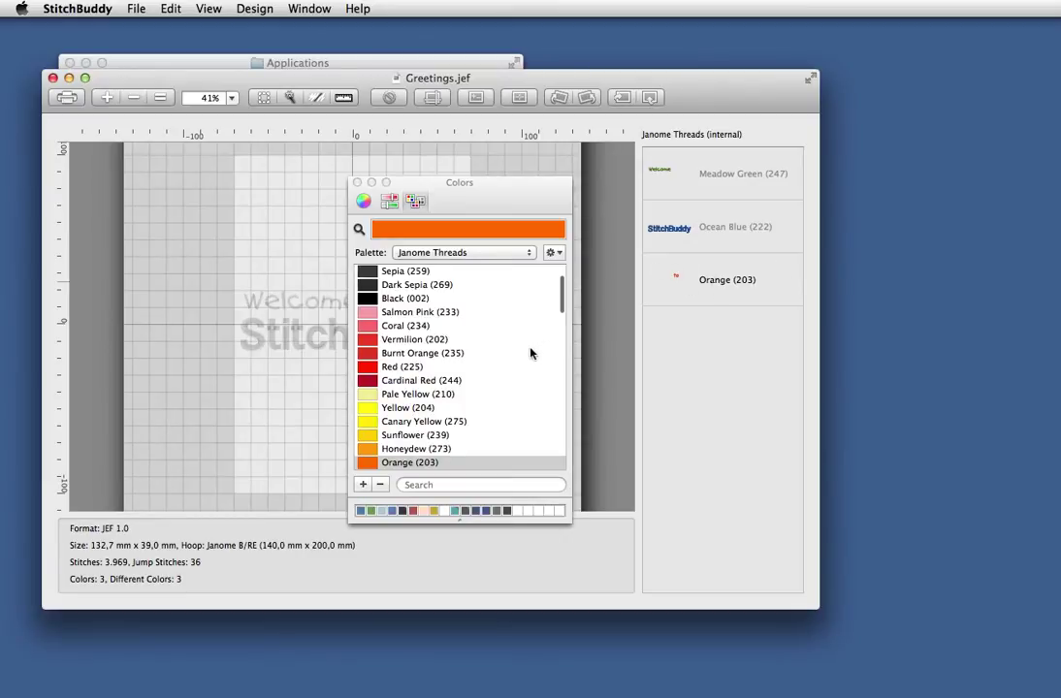
scroll(500, 360, "up", 2)
scroll(500, 360, "down", 8)
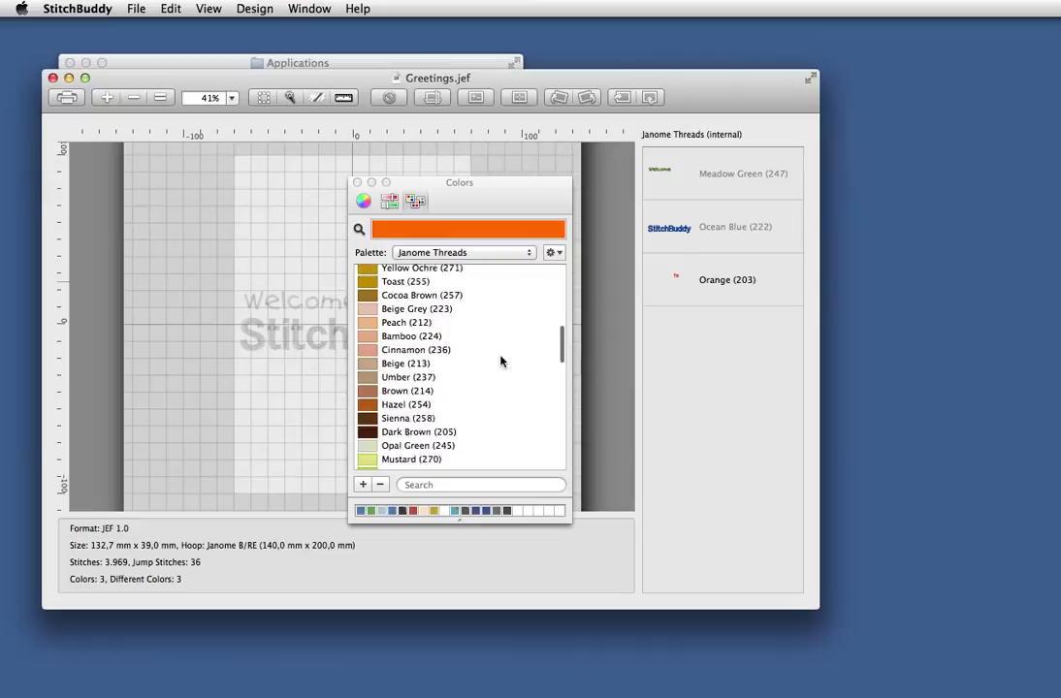
scroll(501, 361, "down", 3)
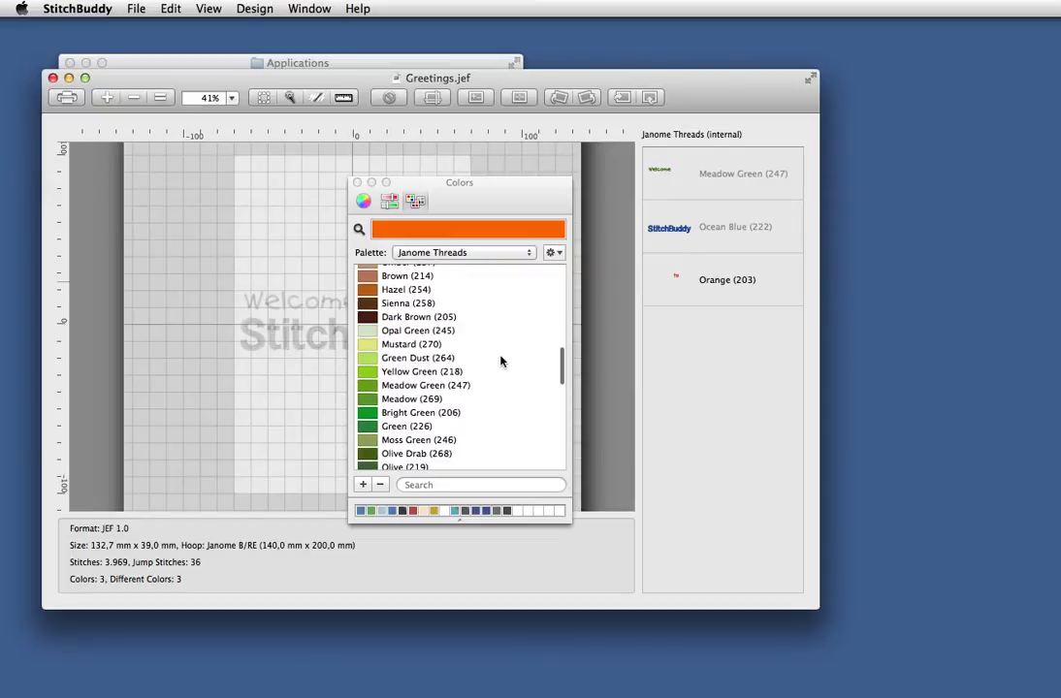
left_click(426, 386)
left_click(356, 182)
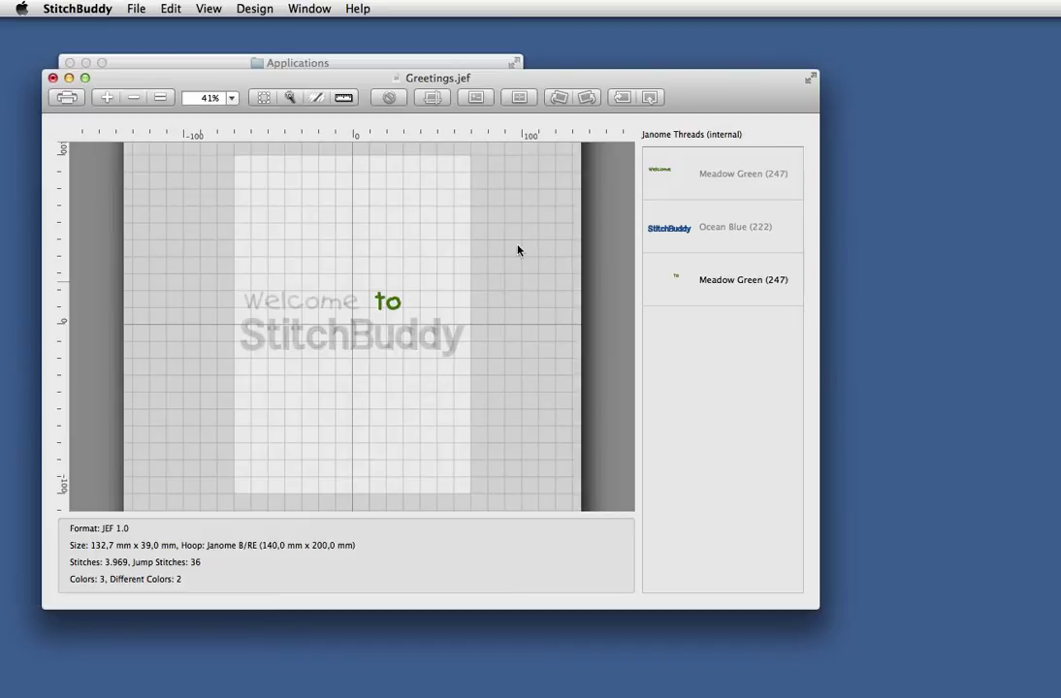
left_click(505, 251)
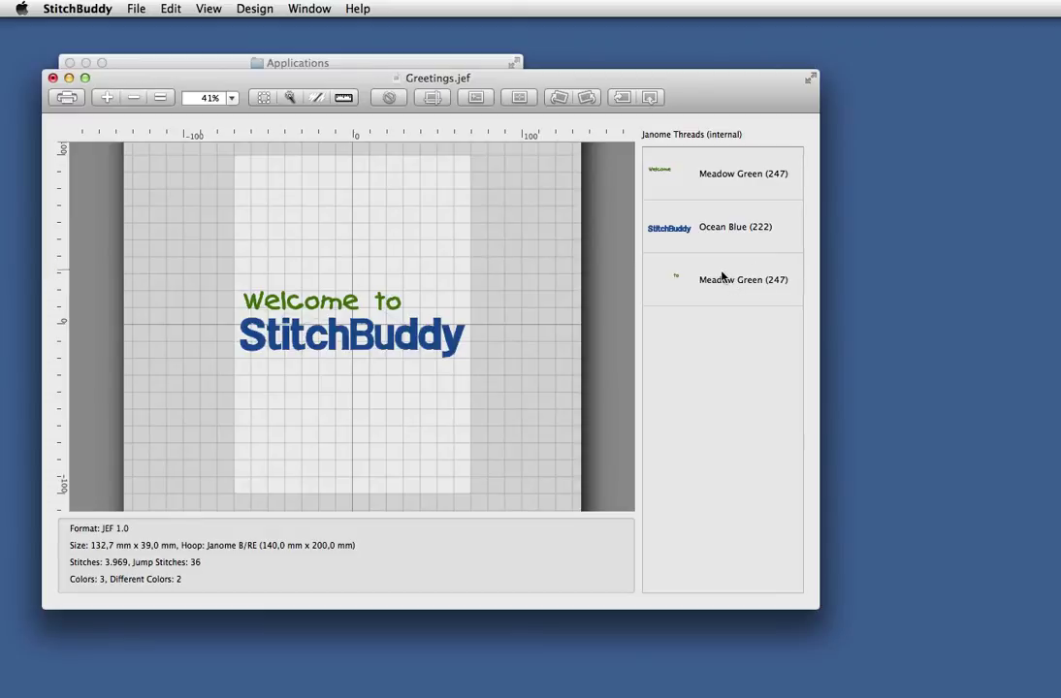
Use Stitch Earlier so the green 'to' thread sews before Ocean Blue, after undoing a drag attempt
double_click(762, 281)
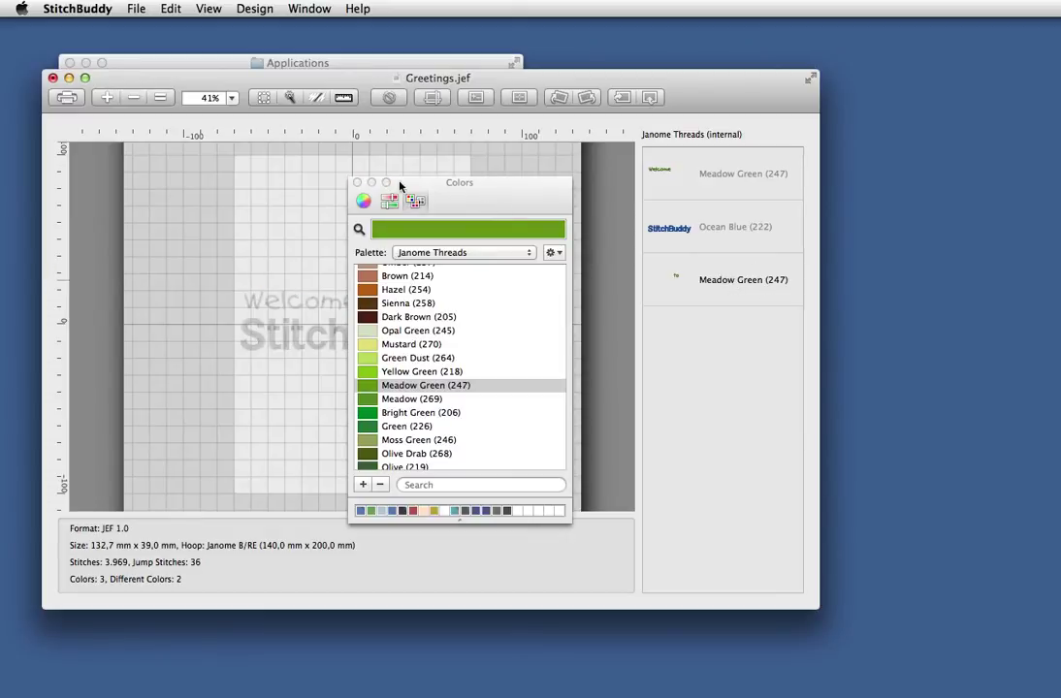
left_click(356, 182)
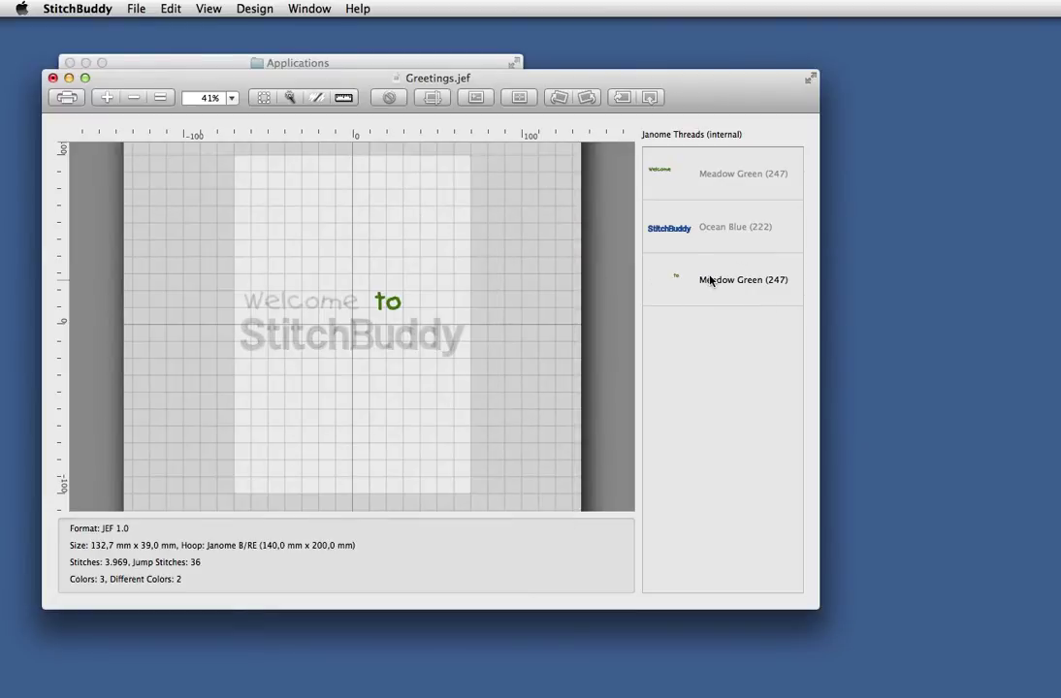
left_click_drag(710, 281, 723, 210)
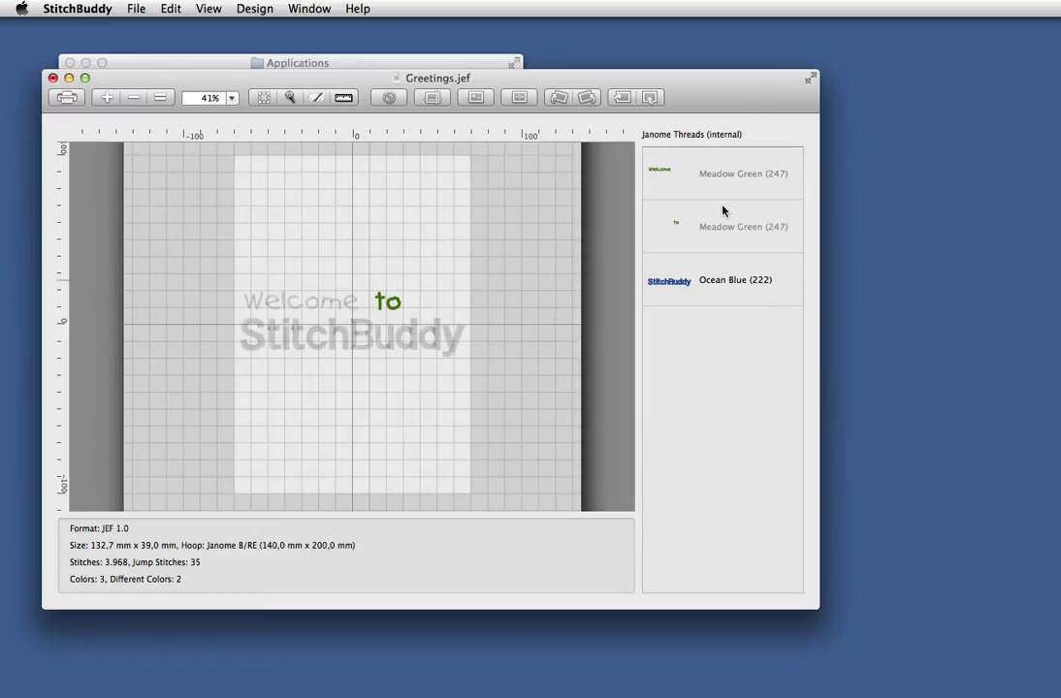
left_click(163, 8)
left_click(194, 28)
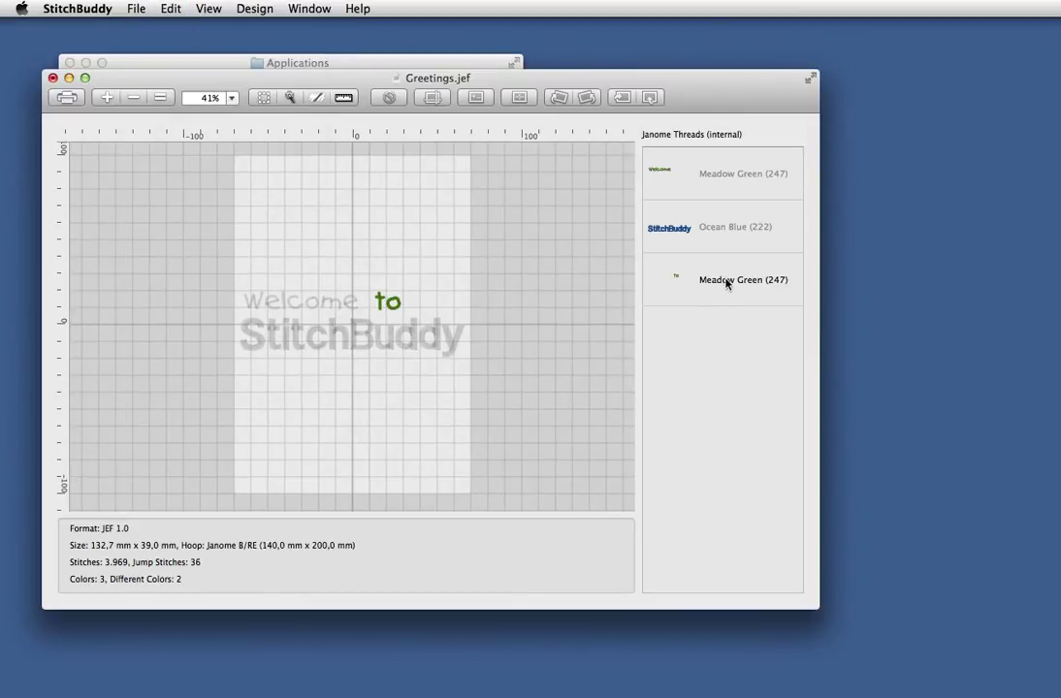
right_click(726, 282)
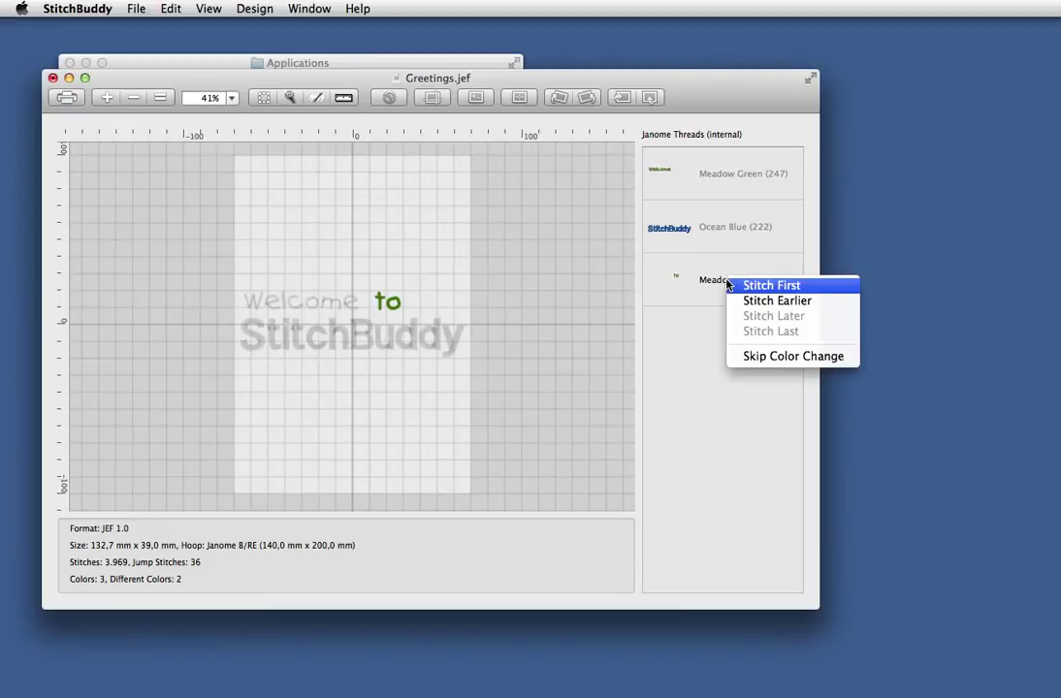
left_click(755, 301)
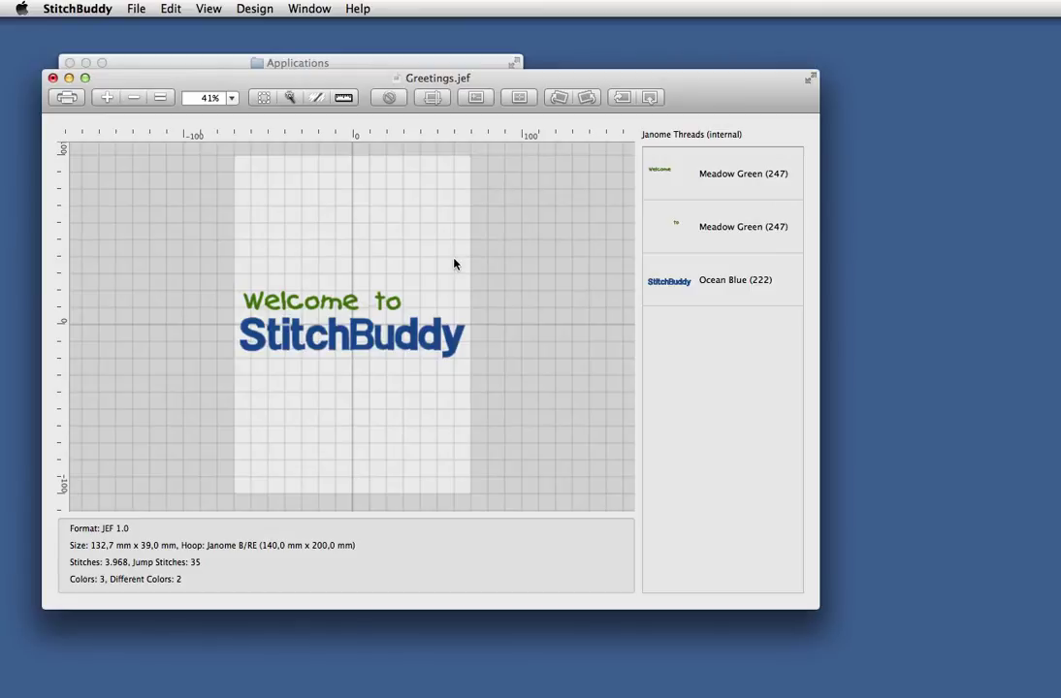
Apply Skip Color Change to the second Meadow Green row, joining 'Welcome to'
right_click(718, 233)
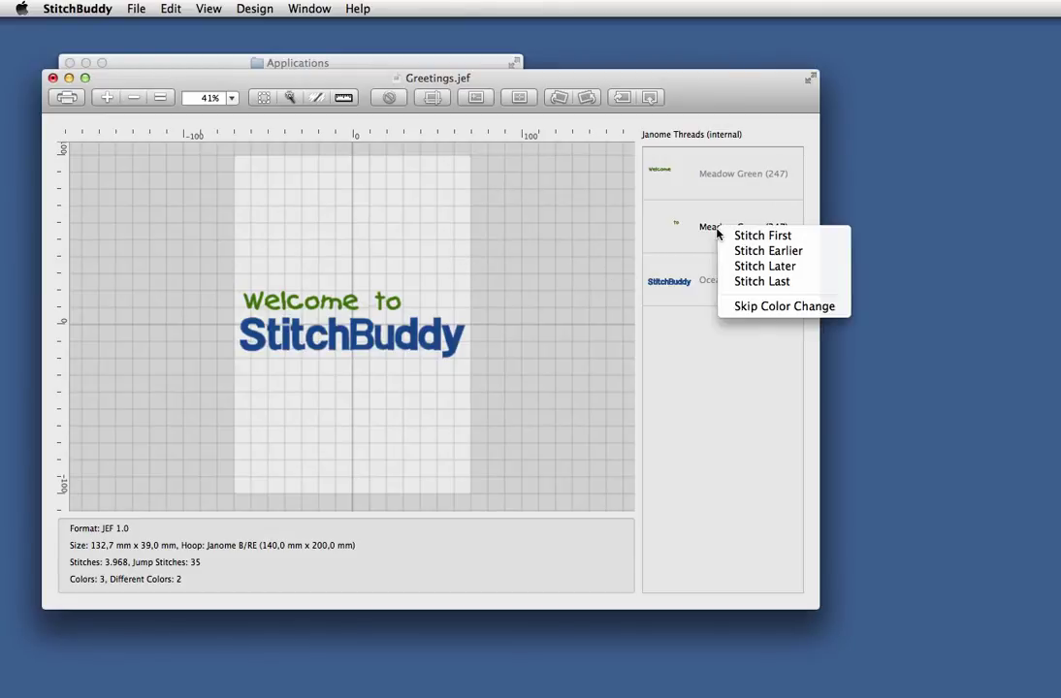
left_click(784, 307)
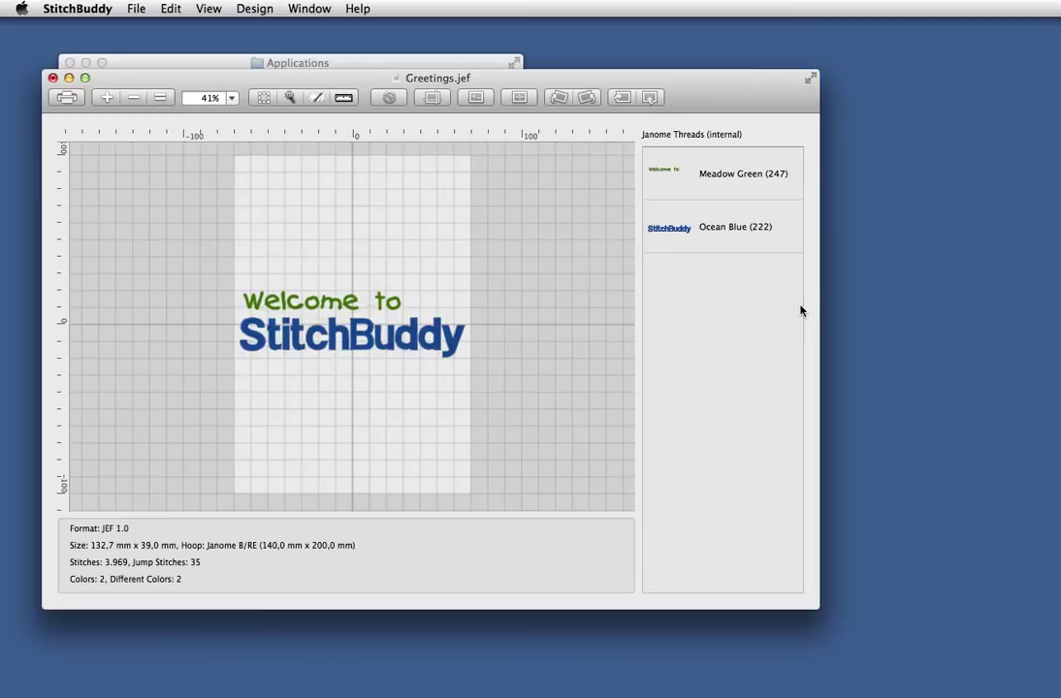
Zoom from 200% up to 300% and bring the 'chB' letters into view
left_click(232, 98)
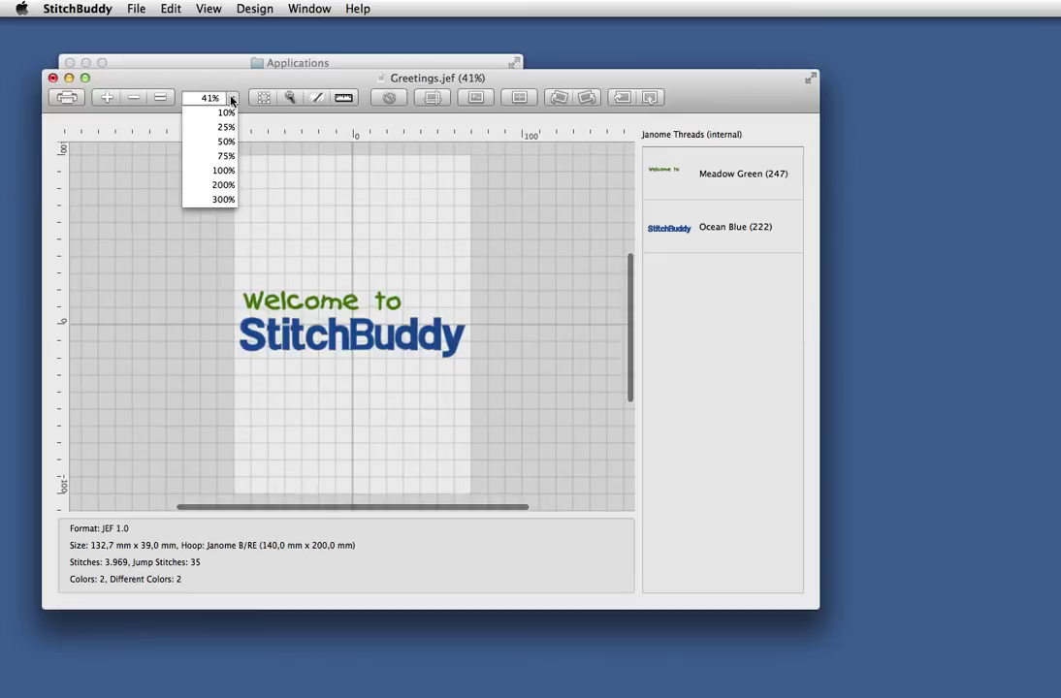
left_click(224, 185)
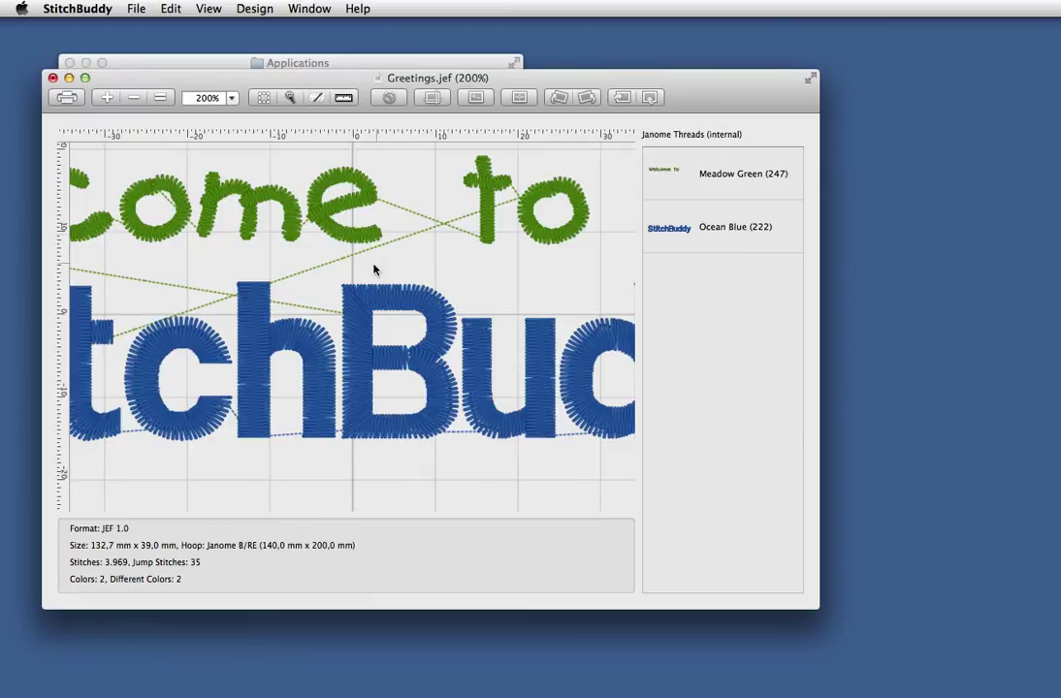
left_click(108, 98)
left_click(107, 98)
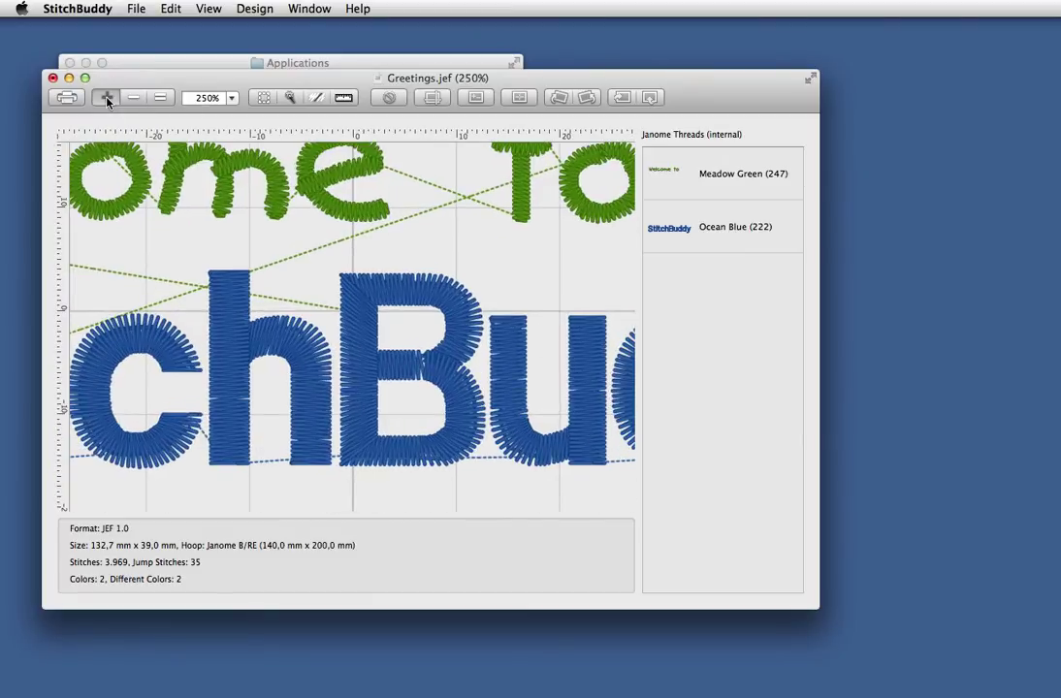
left_click(108, 98)
left_click(108, 98)
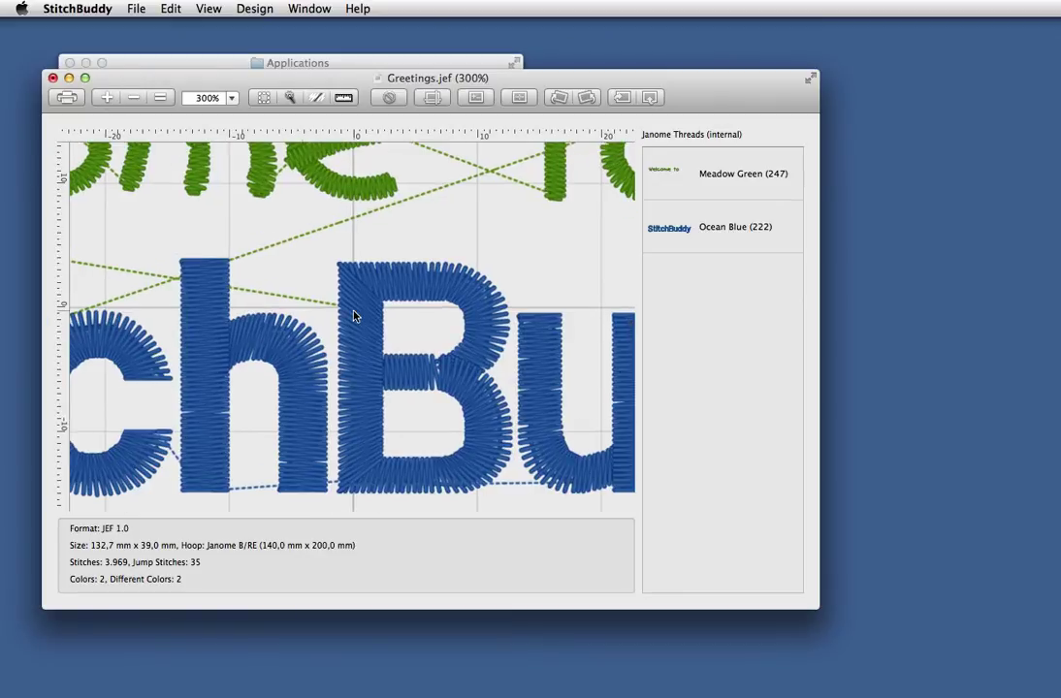
scroll(354, 316, "down", 3)
scroll(354, 316, "left", 3)
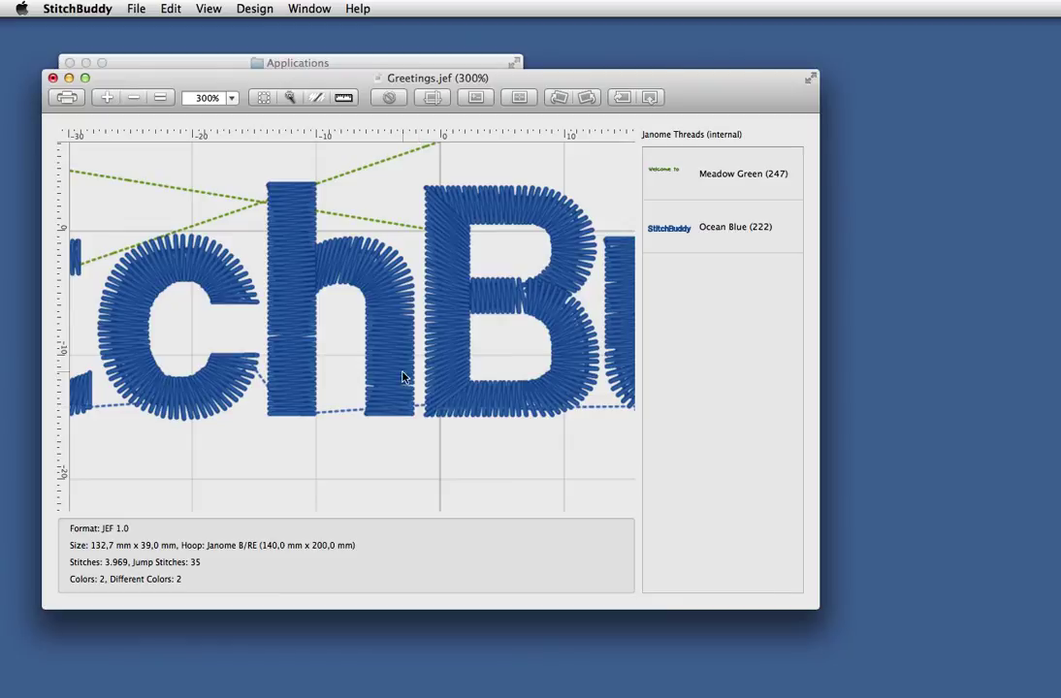
Insert a colour change at the jump stitch between 'h' and 'B'
left_click(318, 98)
left_click(418, 407)
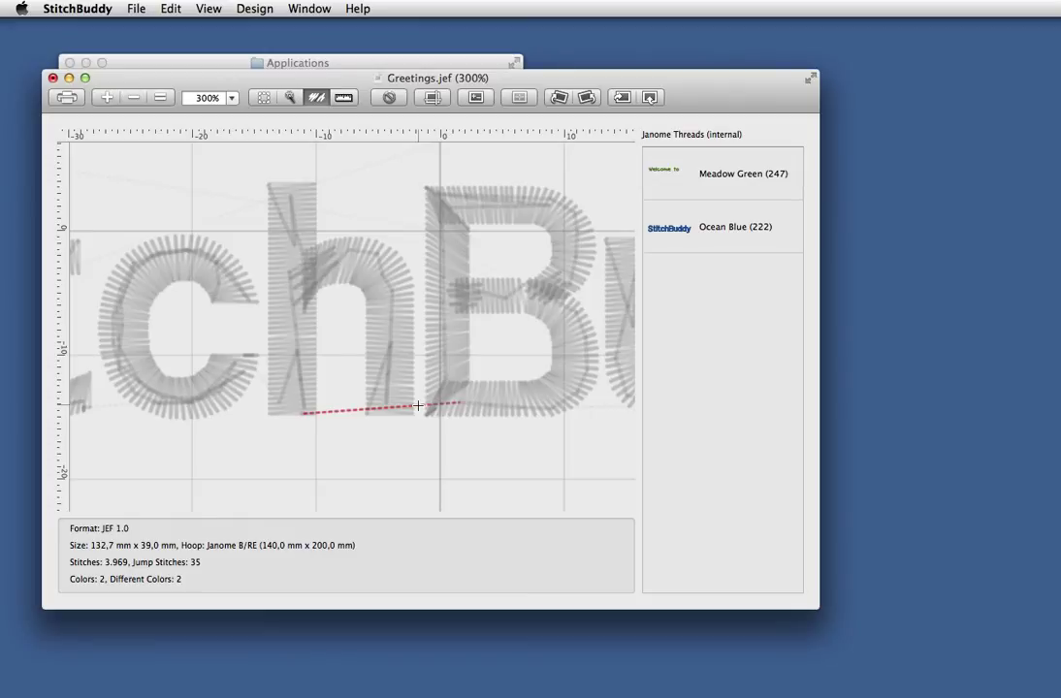
right_click(418, 407)
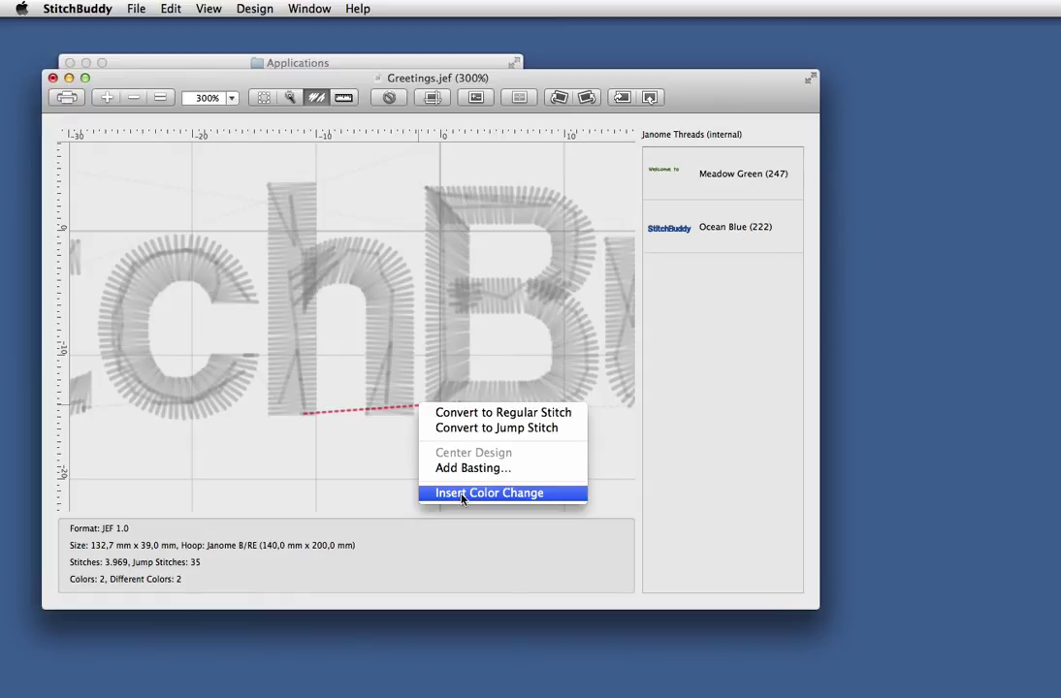
left_click(461, 496)
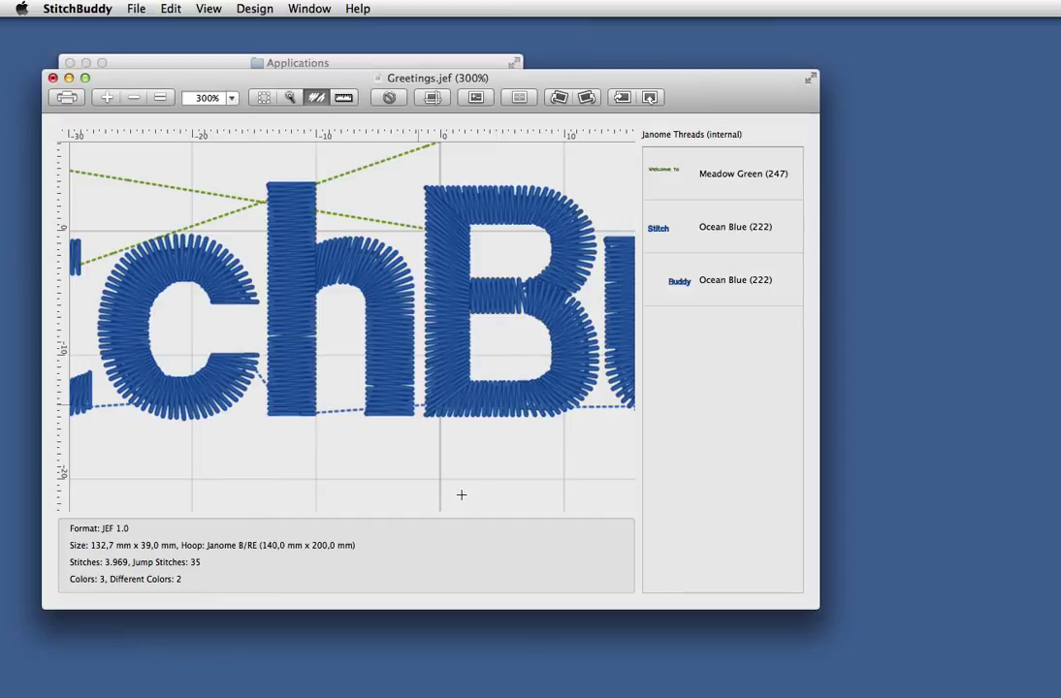
Set the Buddy block's thread to Janome Red (225)
double_click(718, 282)
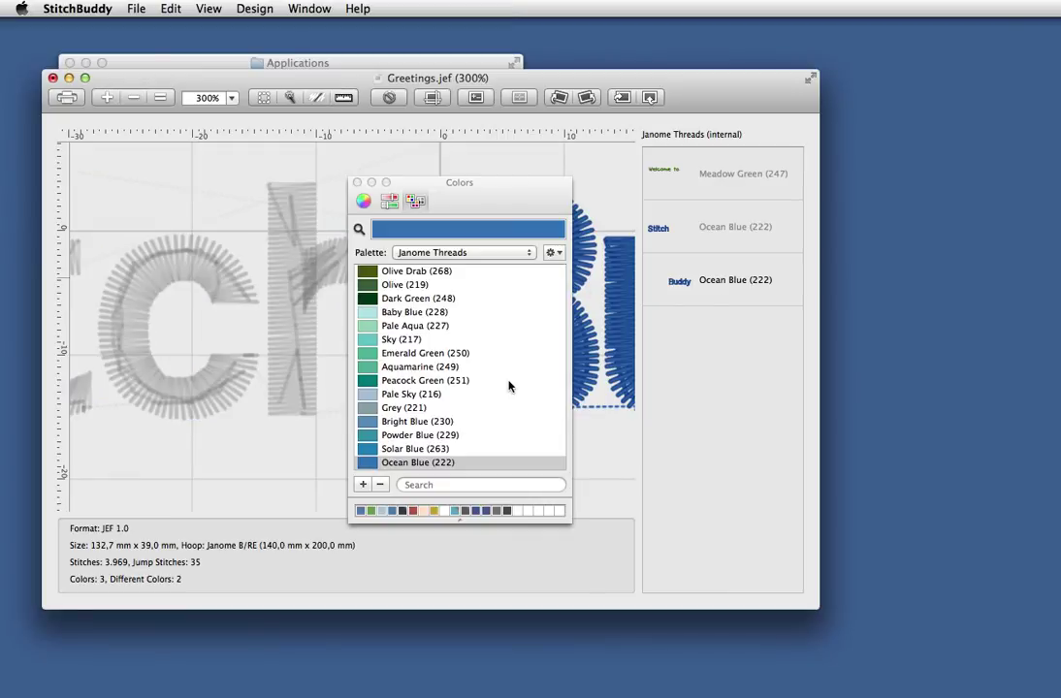
scroll(508, 386, "down", 3)
scroll(508, 386, "up", 10)
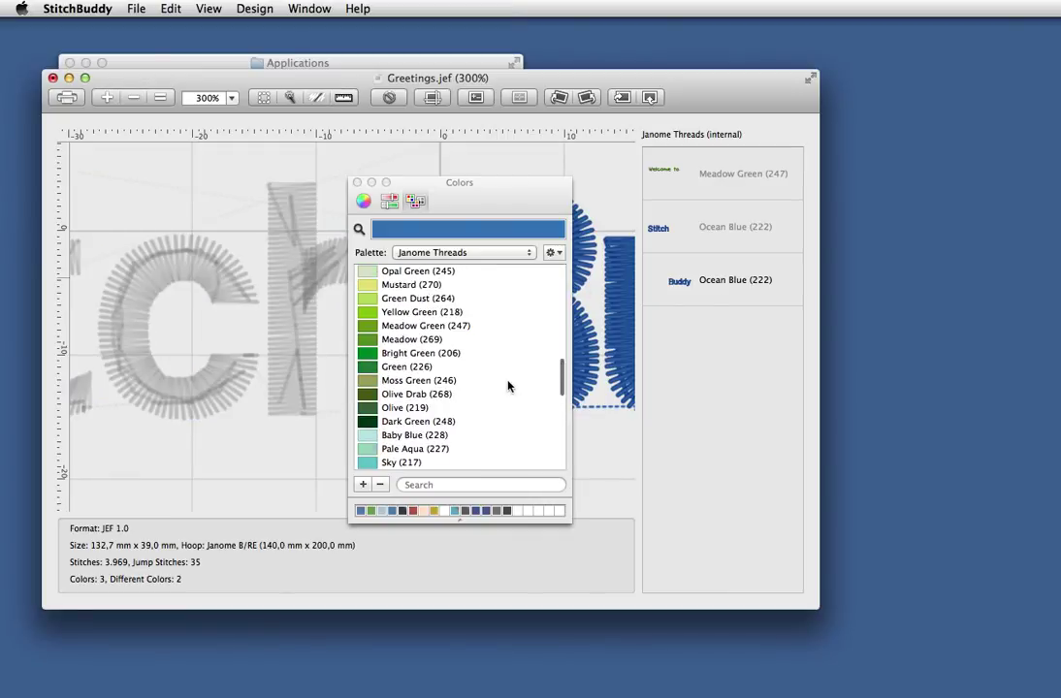
scroll(508, 386, "up", 3)
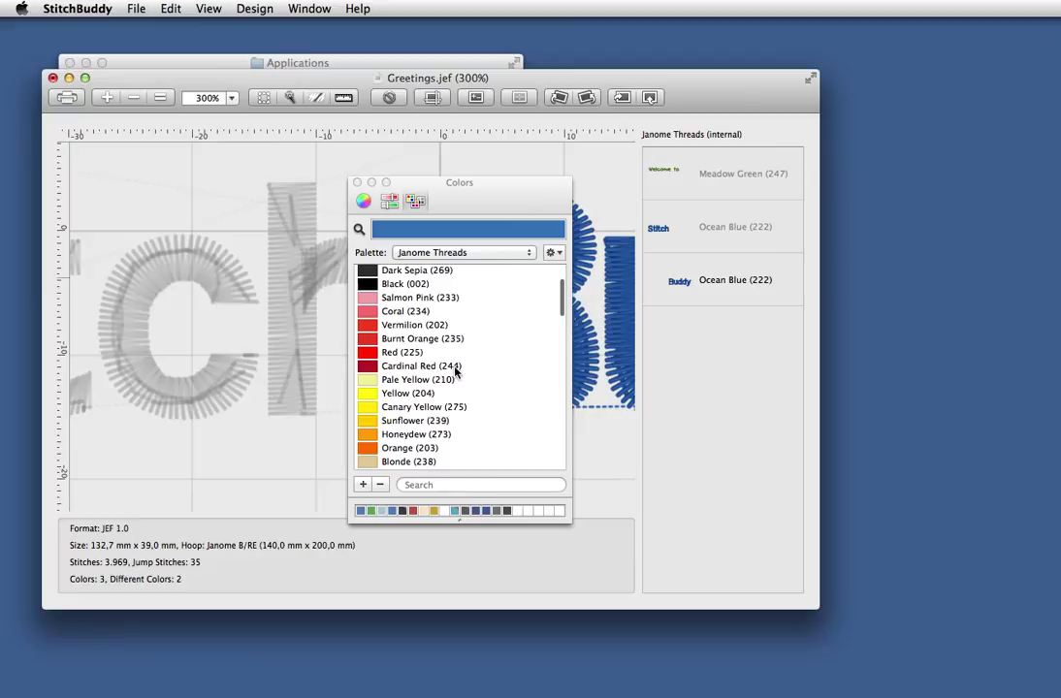
left_click(407, 354)
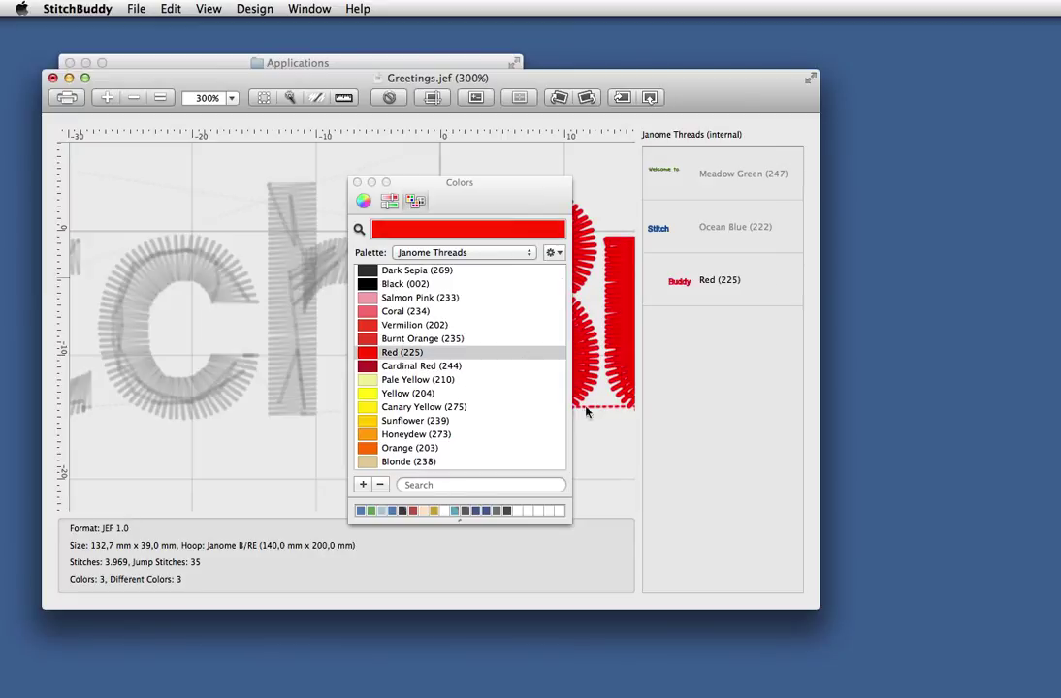
left_click(605, 458)
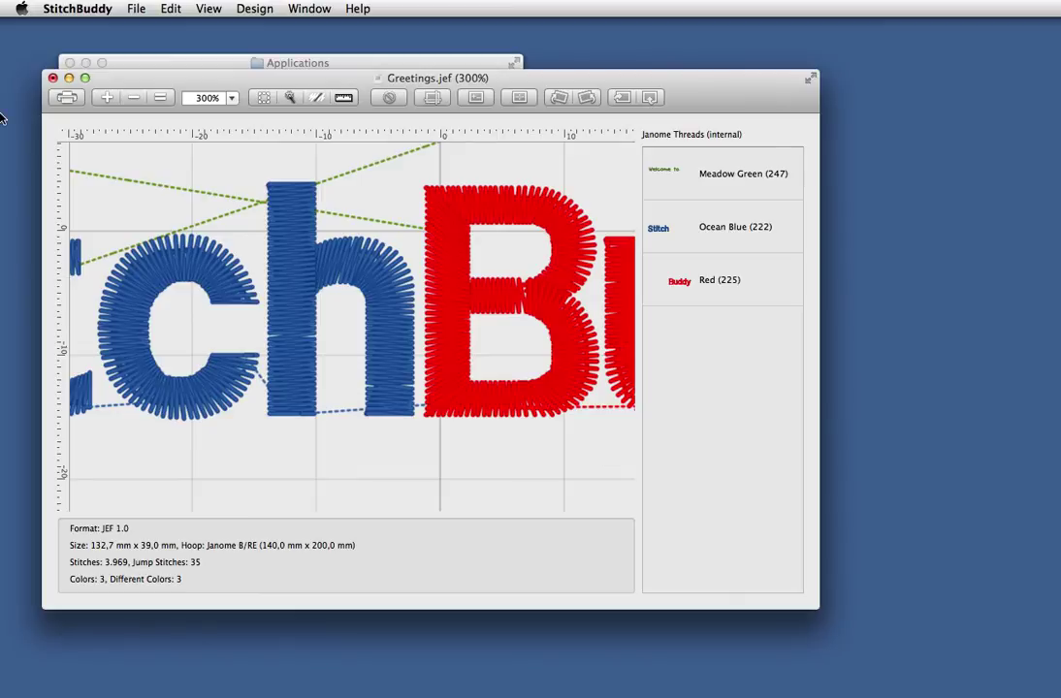
Display the whole Meadow Green, Ocean Blue and Red design at 100%
left_click(161, 98)
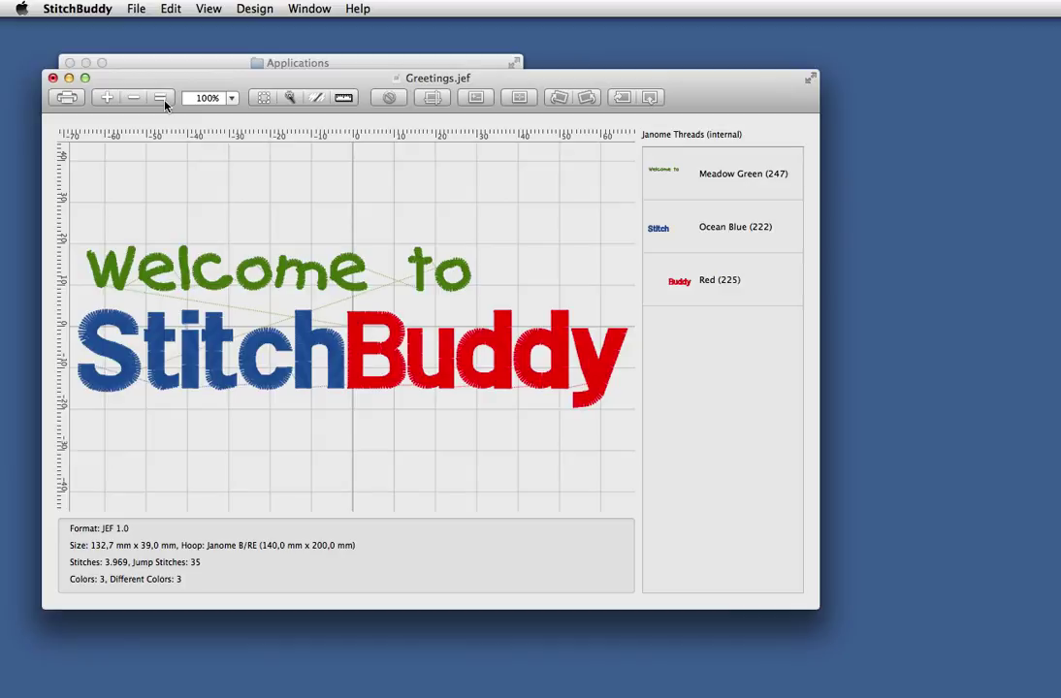
Zoom out to 25%, then 10%, to view the design centred in the 140 × 200 mm hoop
left_click(231, 98)
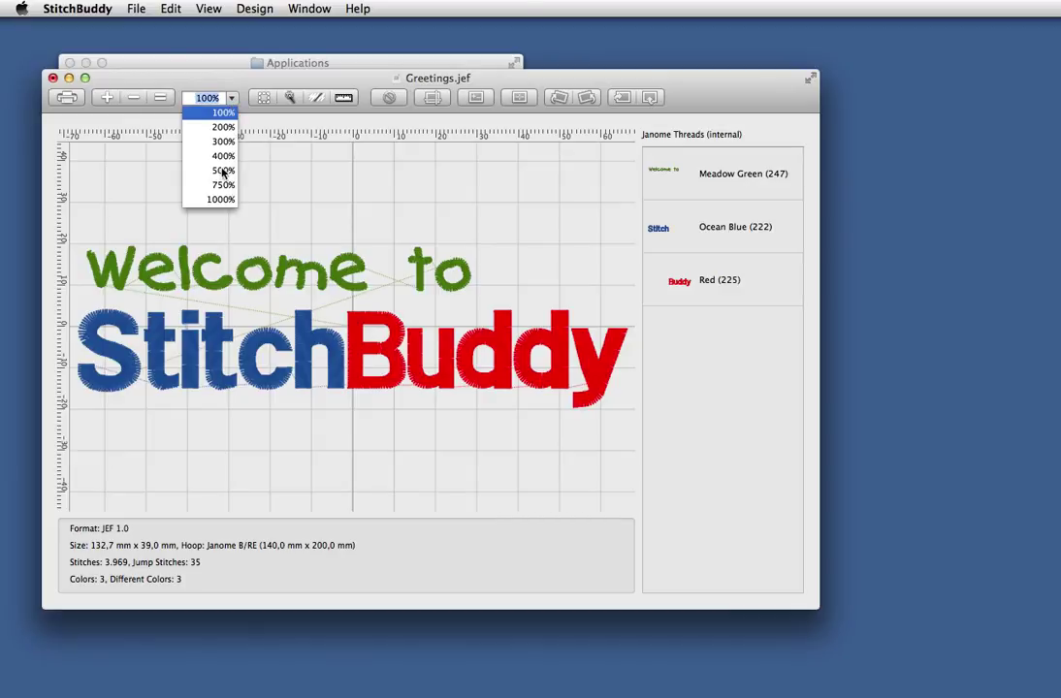
scroll(223, 155, "up", 3)
left_click(222, 127)
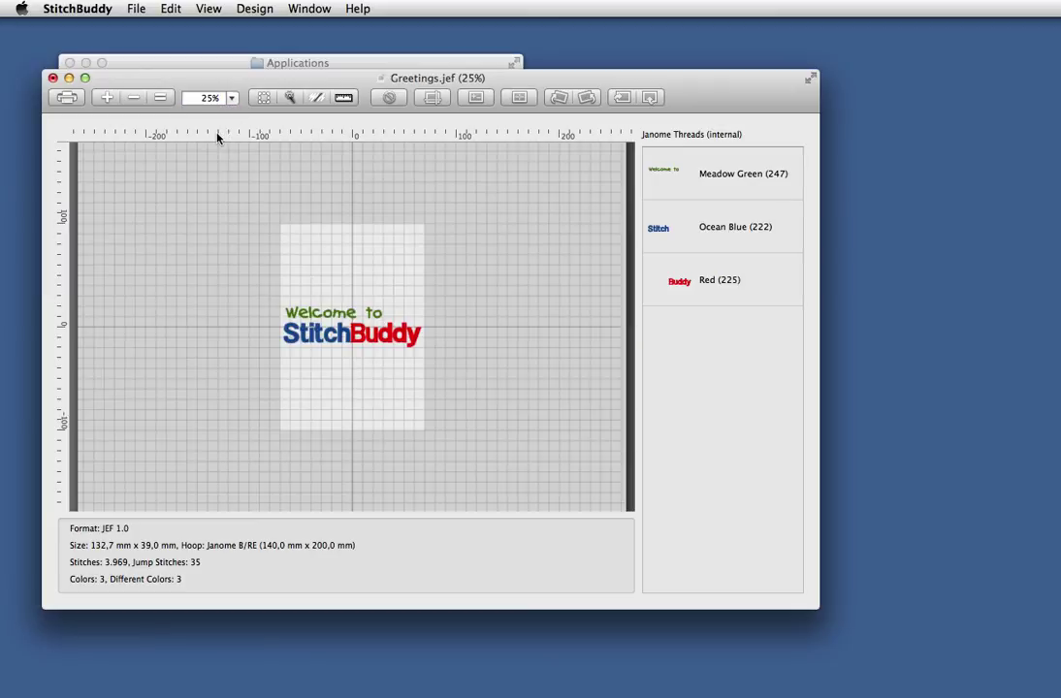
left_click(141, 99)
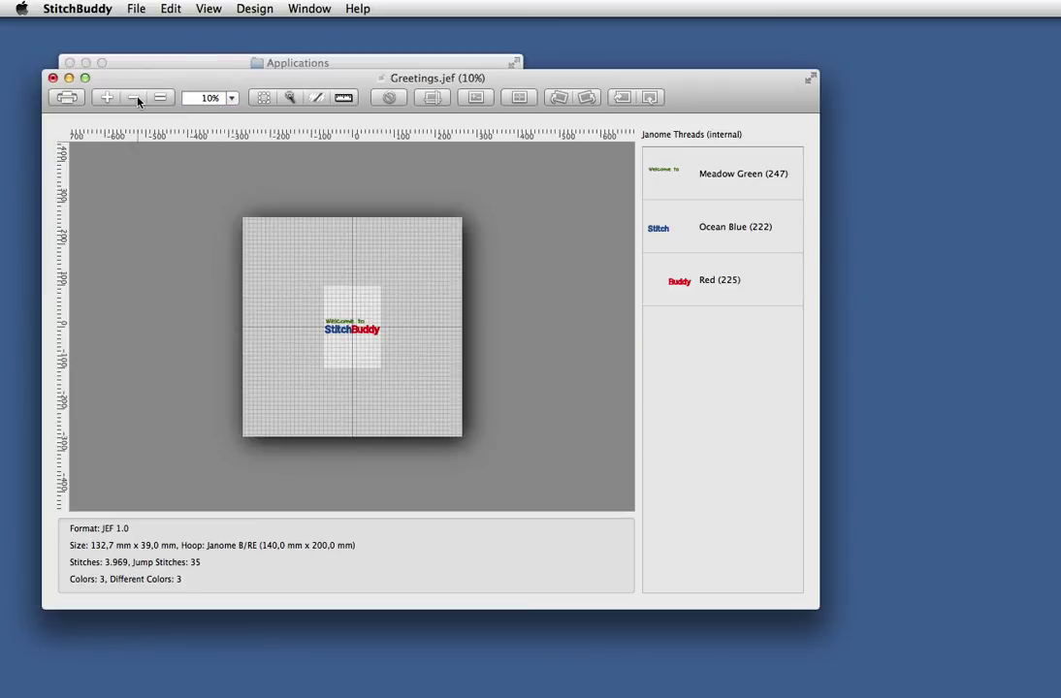